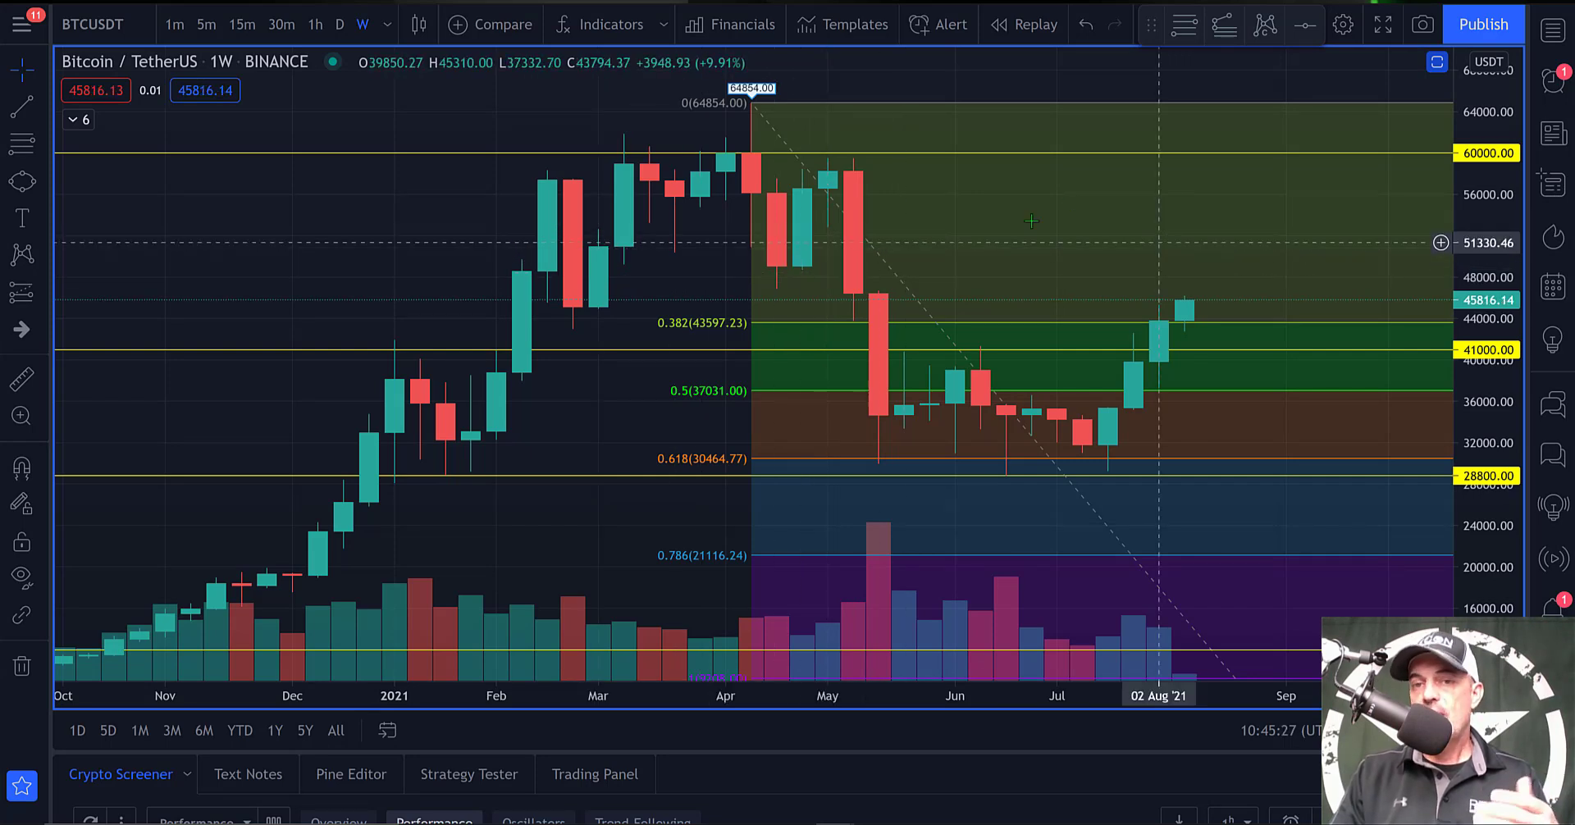
pyautogui.click(1083, 155)
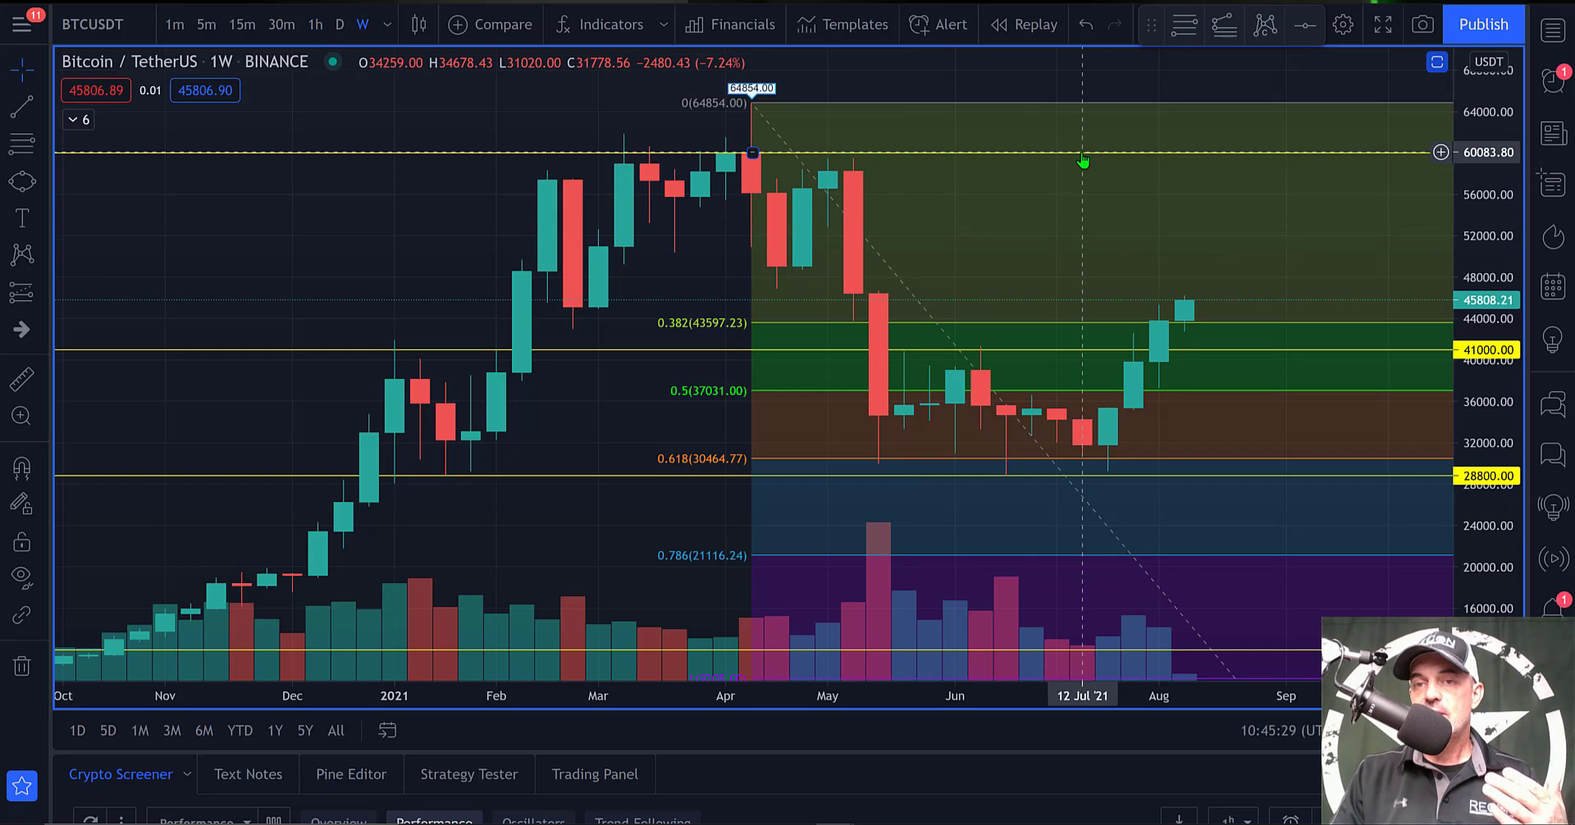
pyautogui.click(1149, 59)
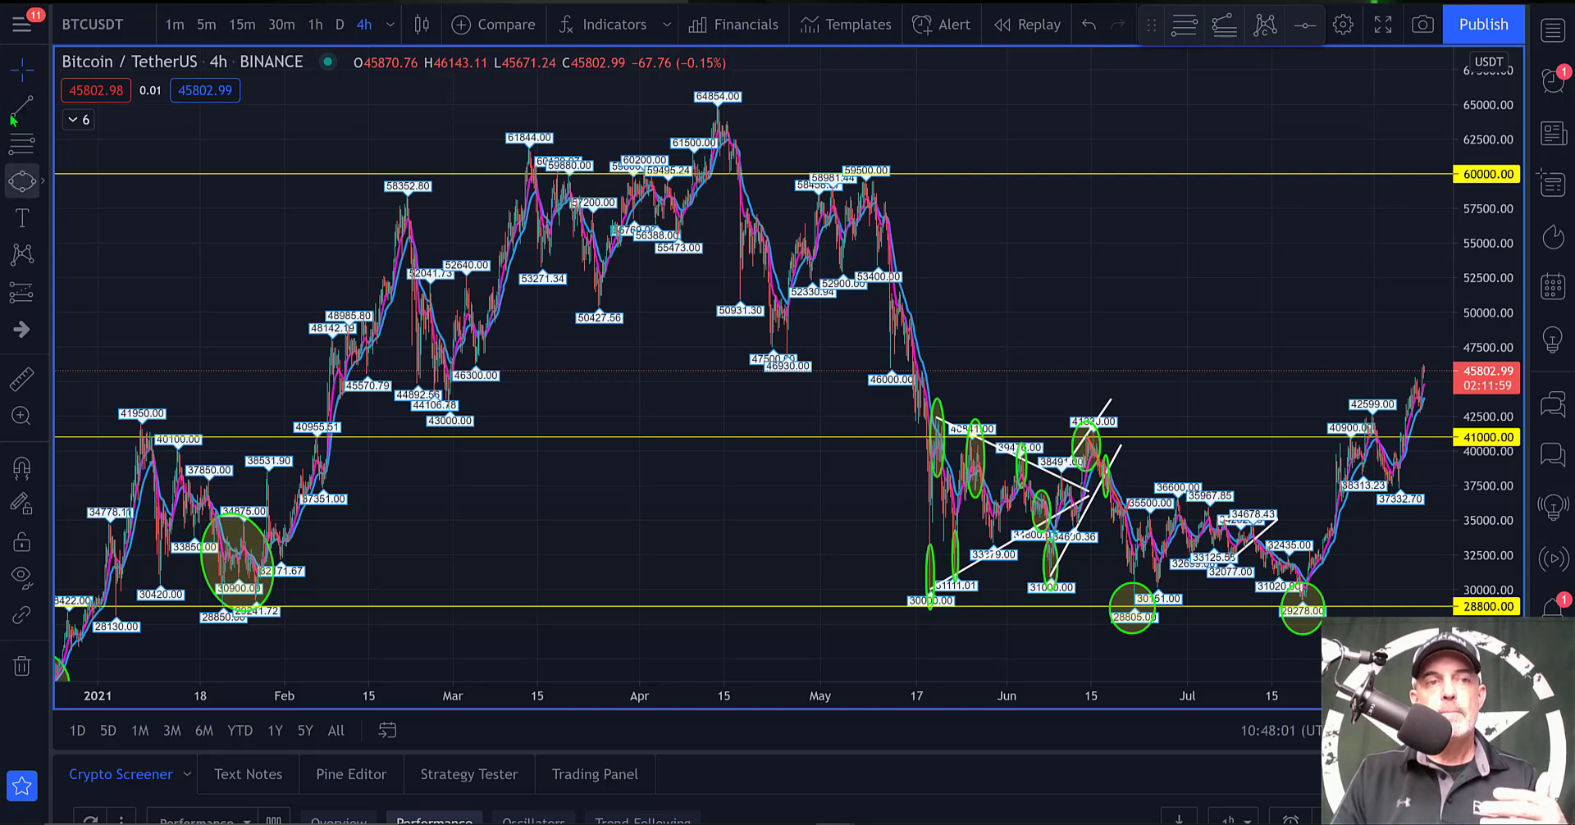
# Draw a Fib Retracement on the 4h chart from about 28,735 in early July to about 64,615 in late March.
pyautogui.click(40, 146)
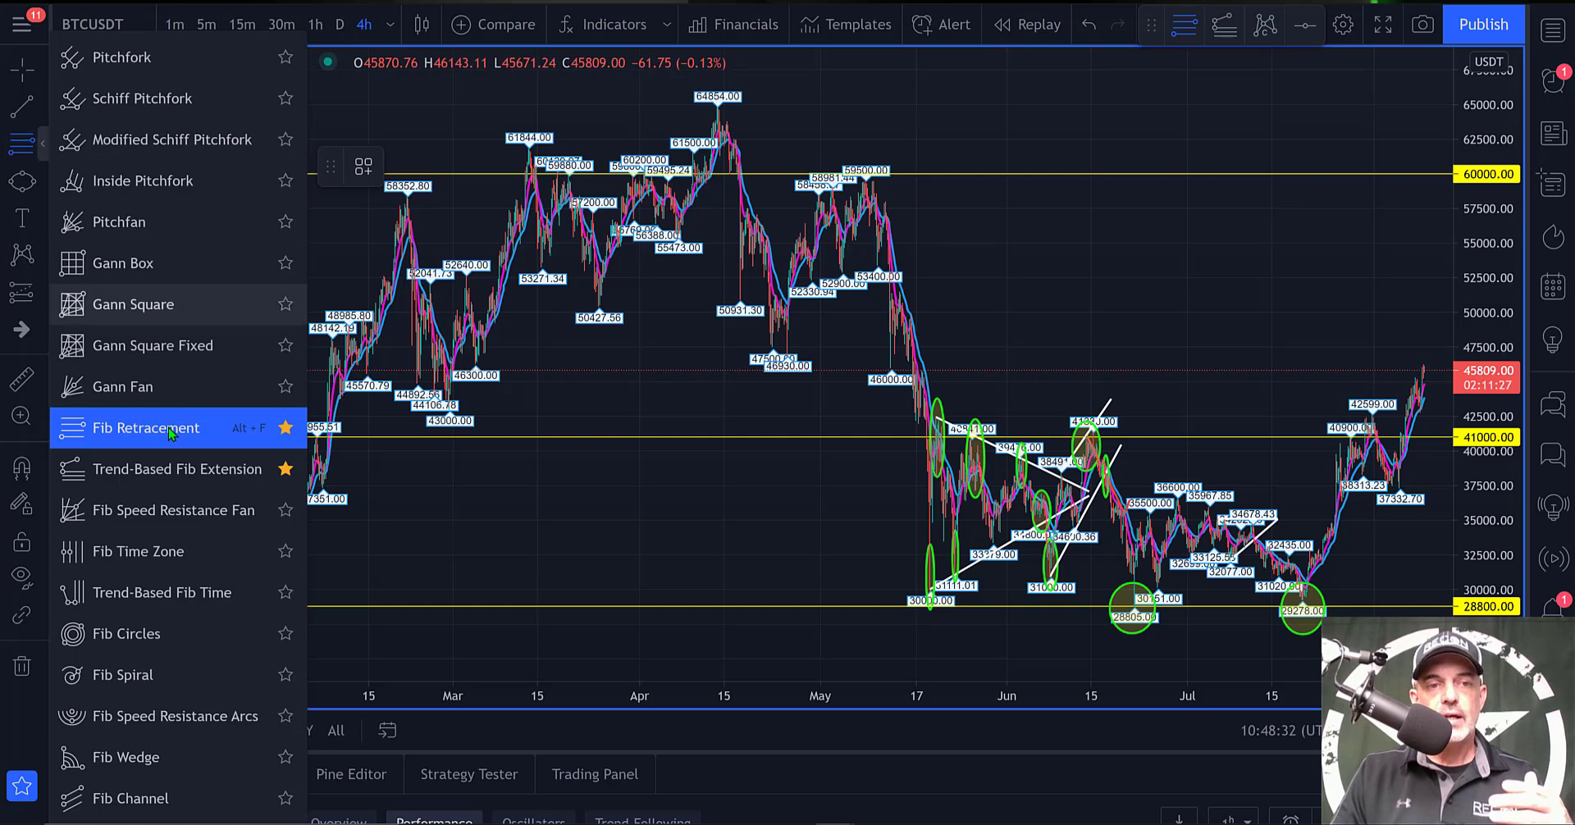
pyautogui.click(169, 428)
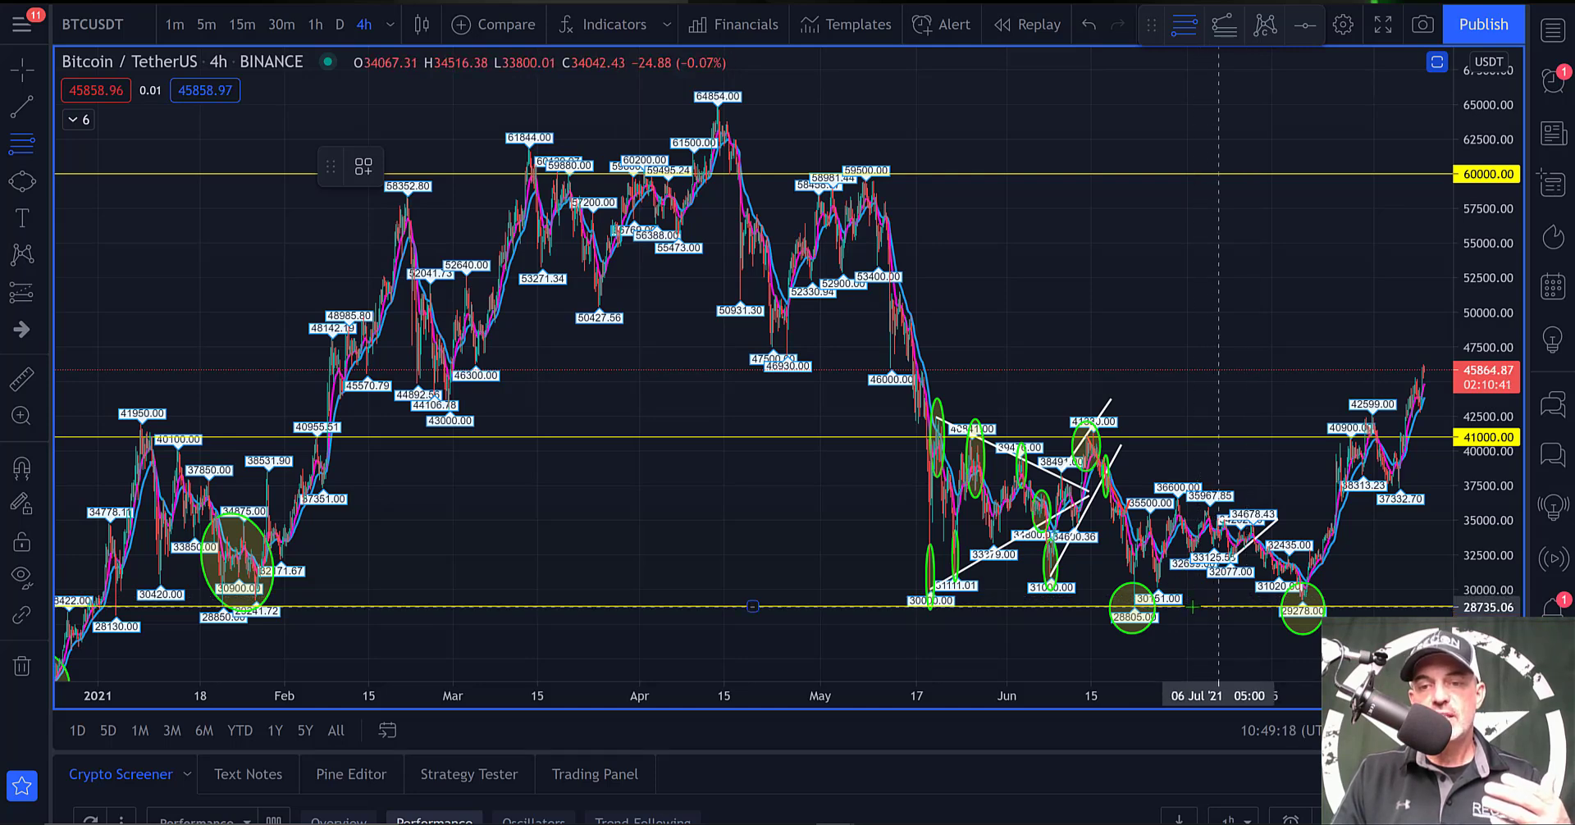
pyautogui.moveTo(1228, 607)
pyautogui.mouseDown()
pyautogui.moveTo(1068, 574)
pyautogui.moveTo(826, 372)
pyautogui.moveTo(707, 168)
pyautogui.moveTo(648, 103)
pyautogui.moveTo(615, 93)
pyautogui.moveTo(619, 110)
pyautogui.mouseUp()
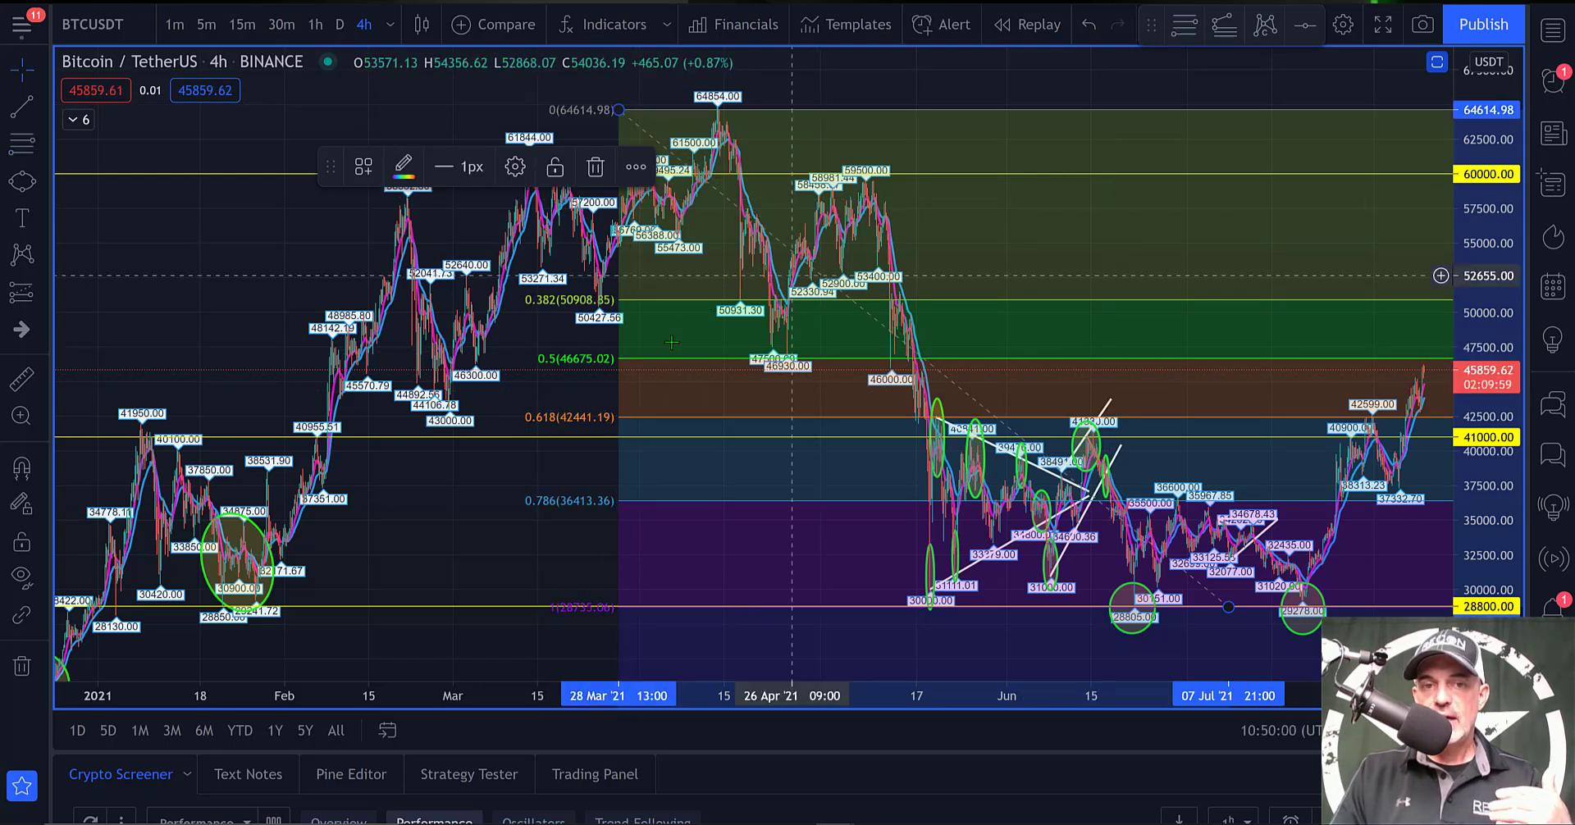
# Set the retracement's first price to 28800 and second price to 64854, and review its level style settings.
pyautogui.click(515, 167)
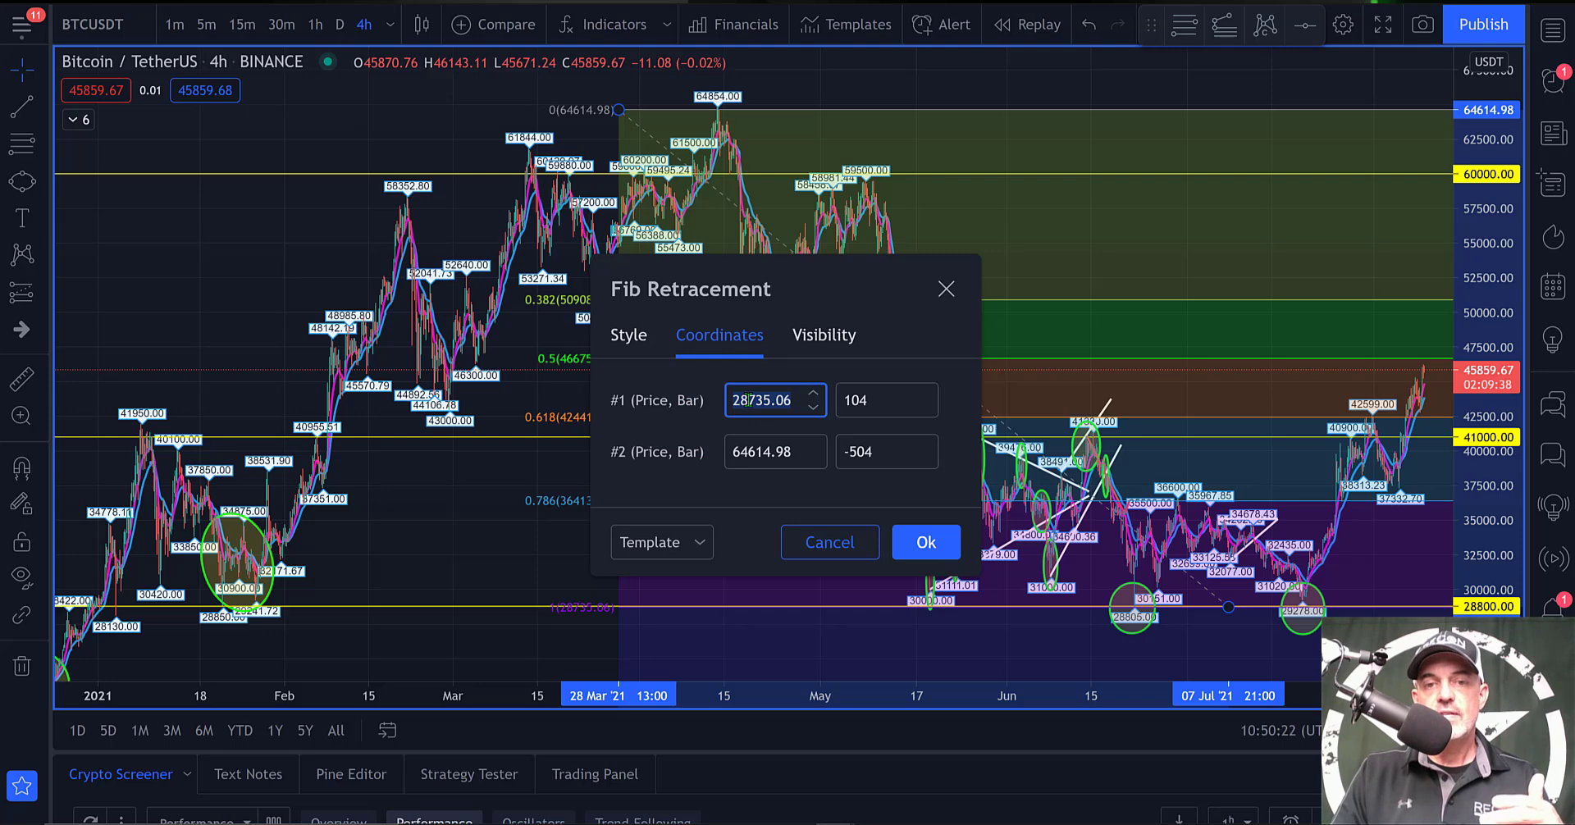
pyautogui.doubleClick(782, 397)
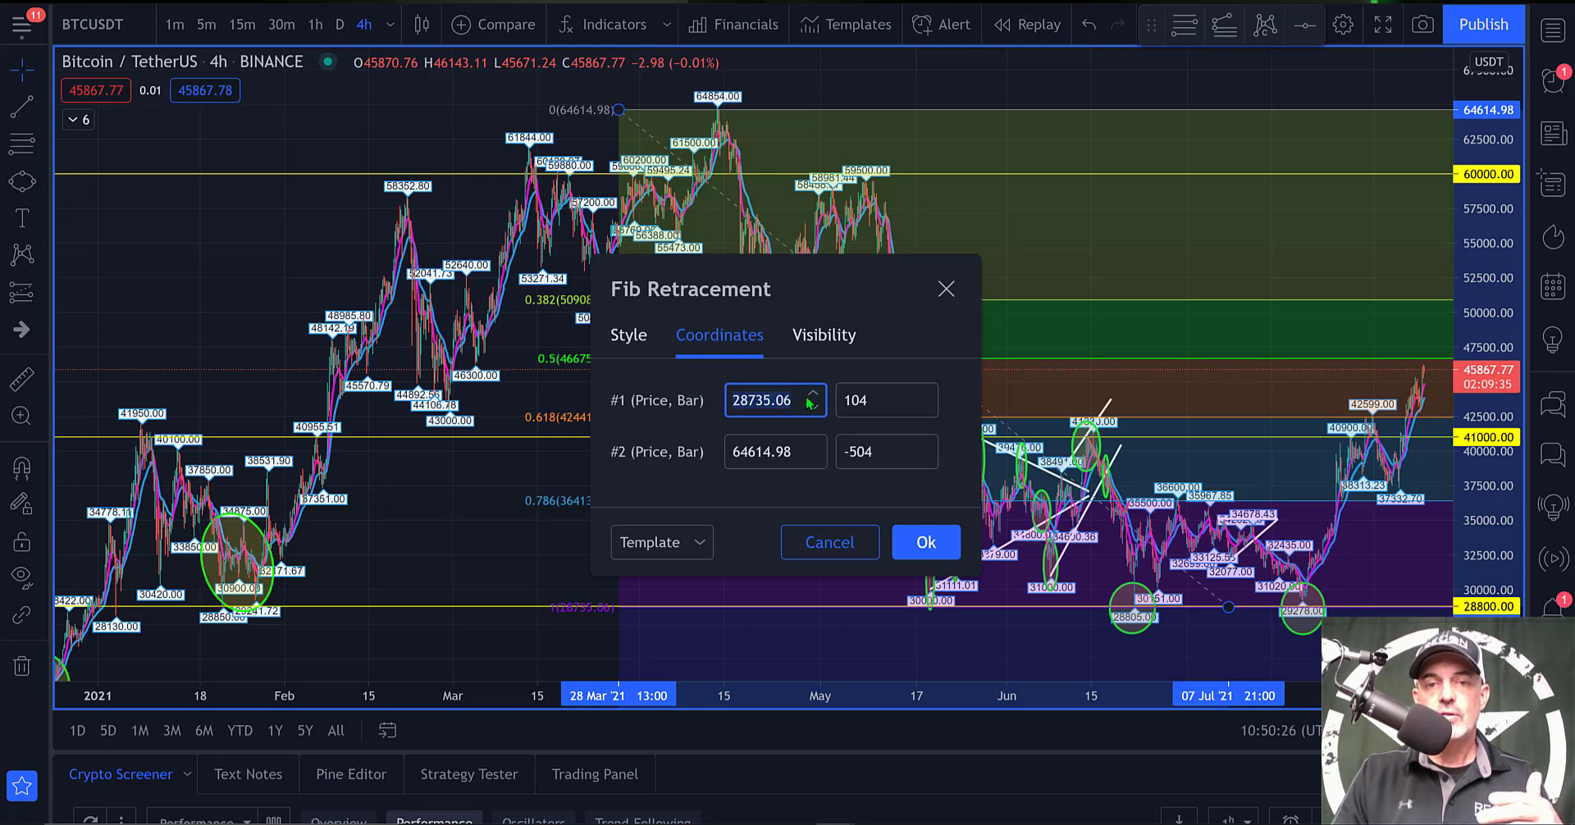
pyautogui.write('28800')
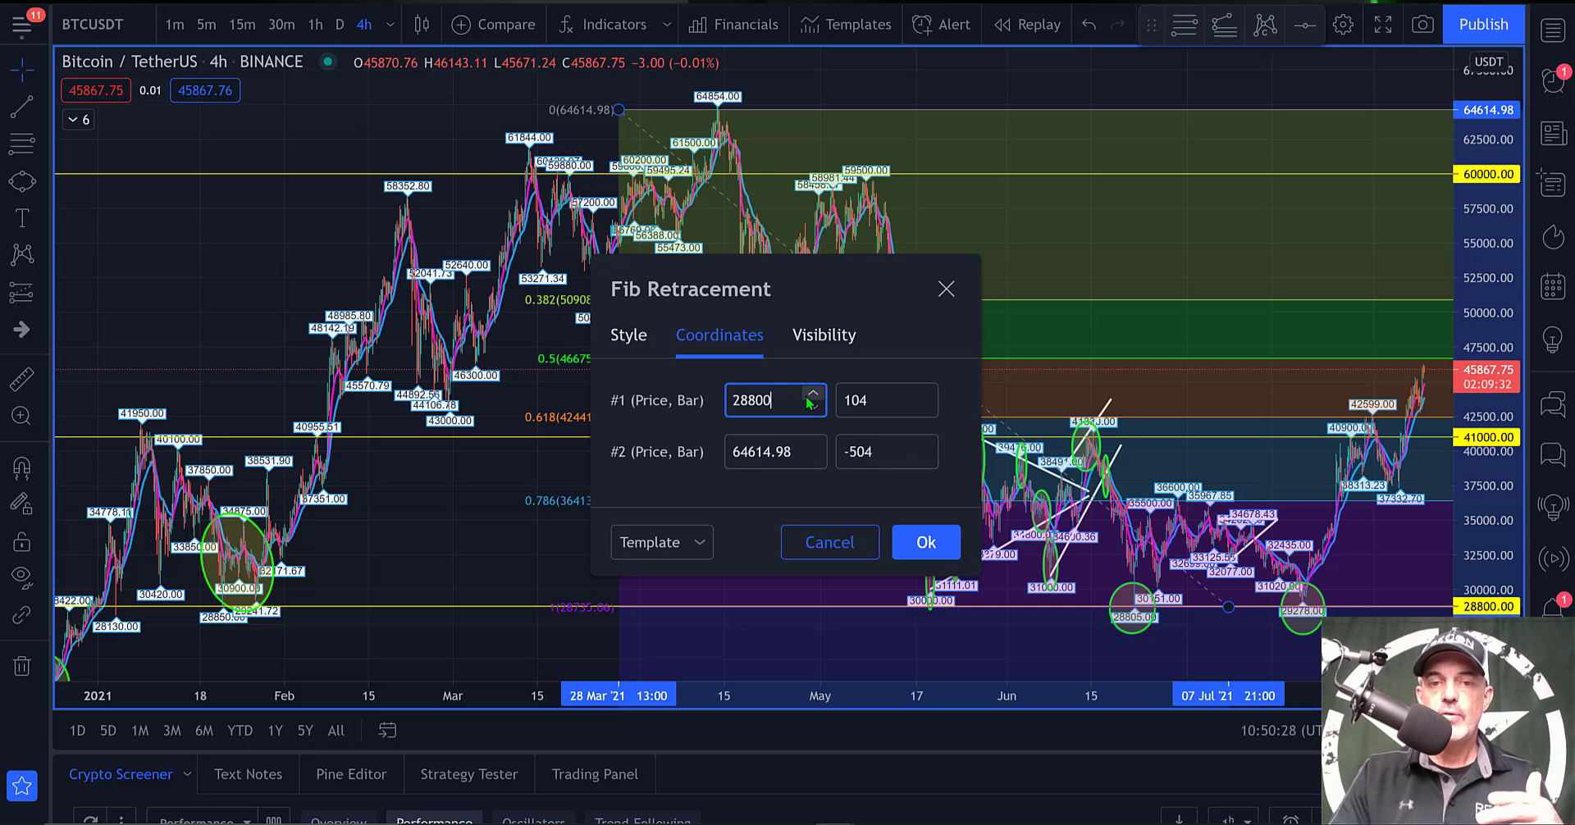
pyautogui.press('Tab')
pyautogui.press('BackSpace')
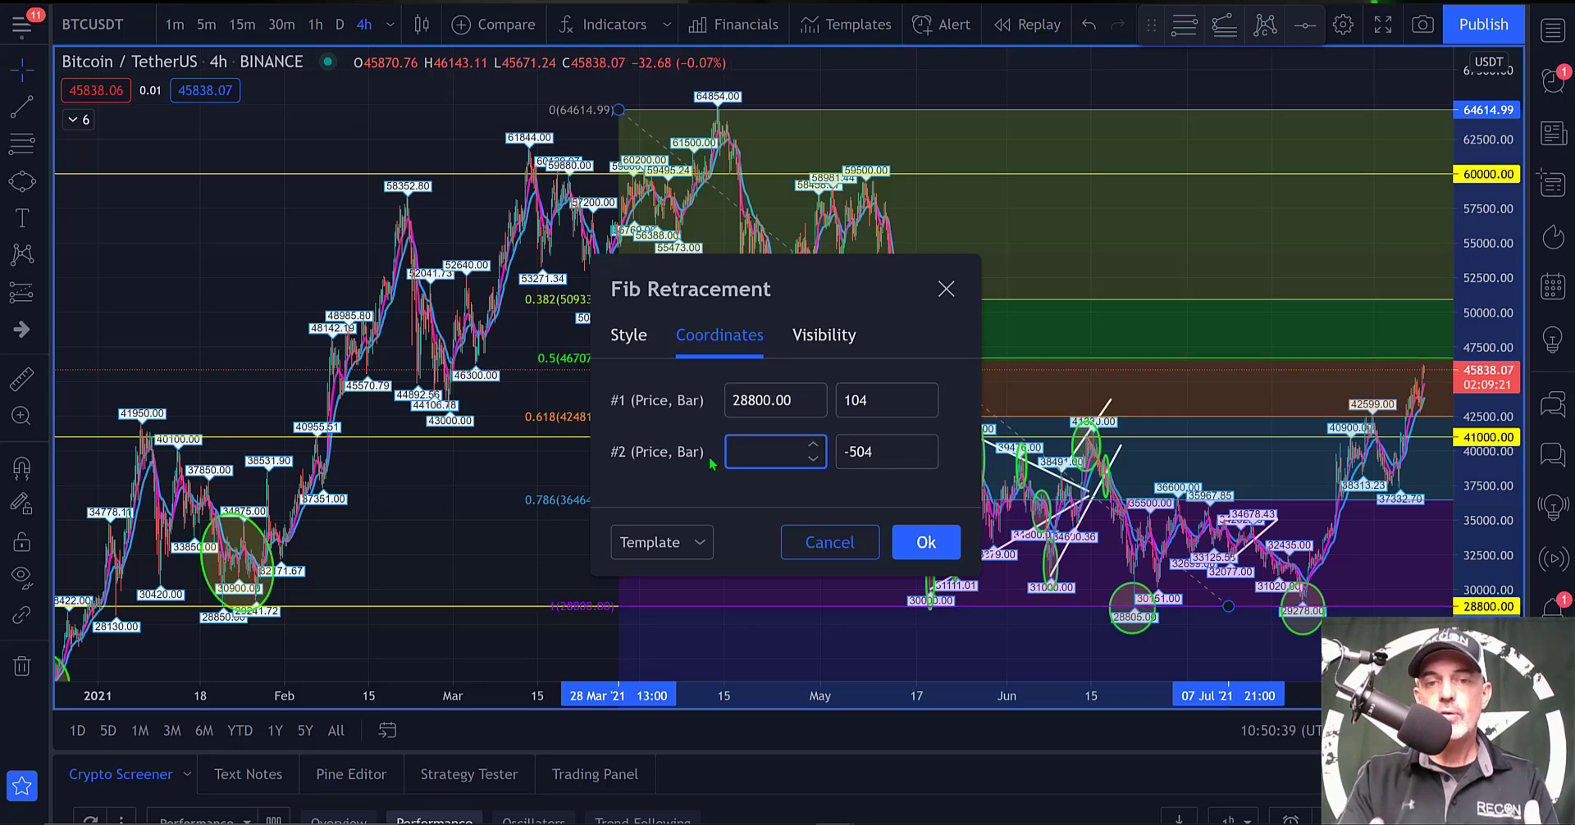
pyautogui.write('64854')
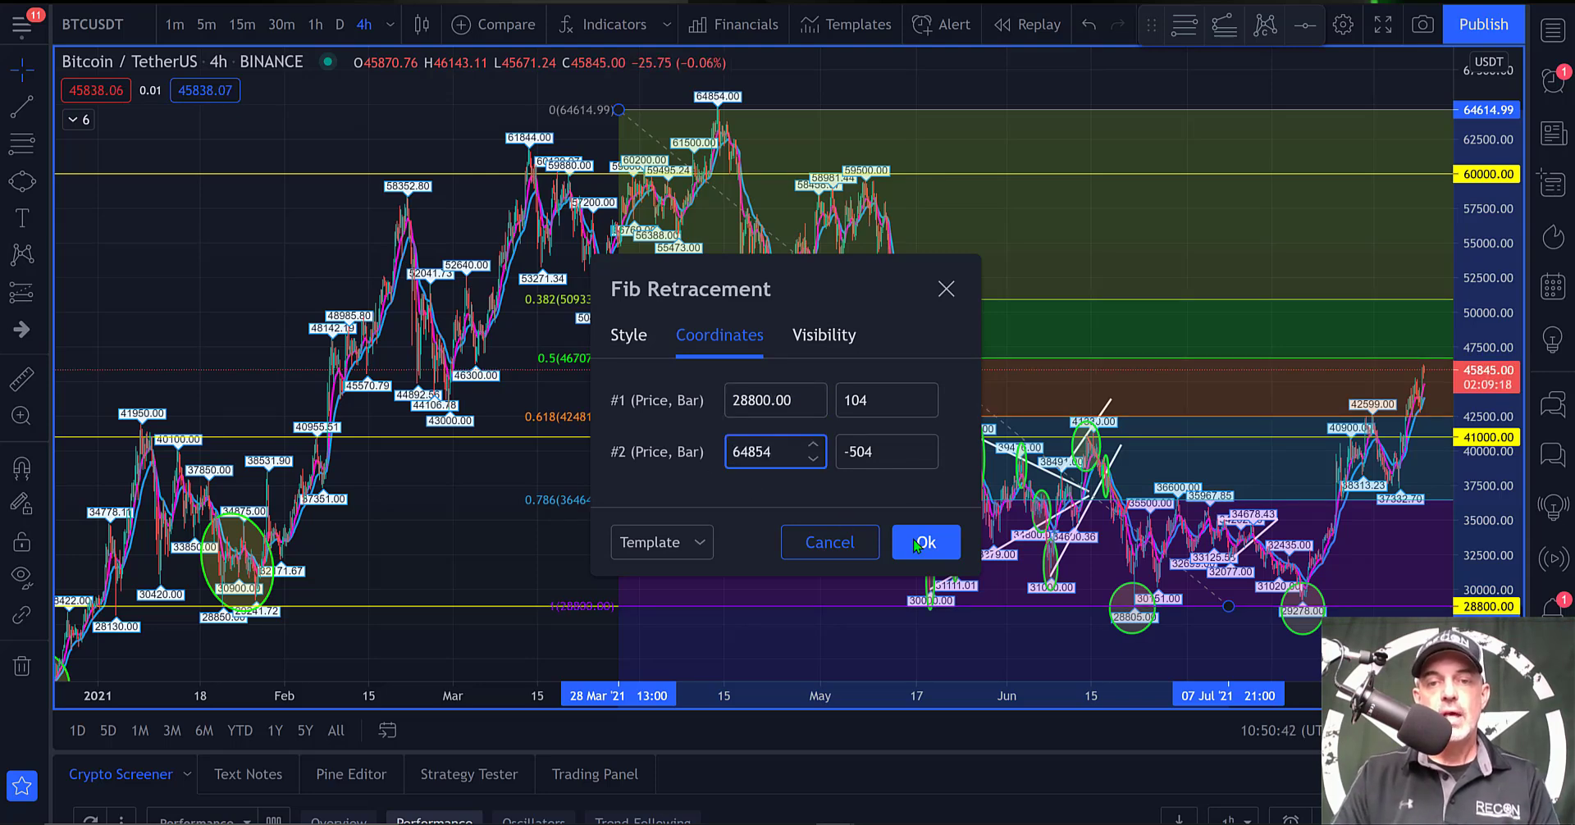
pyautogui.click(837, 494)
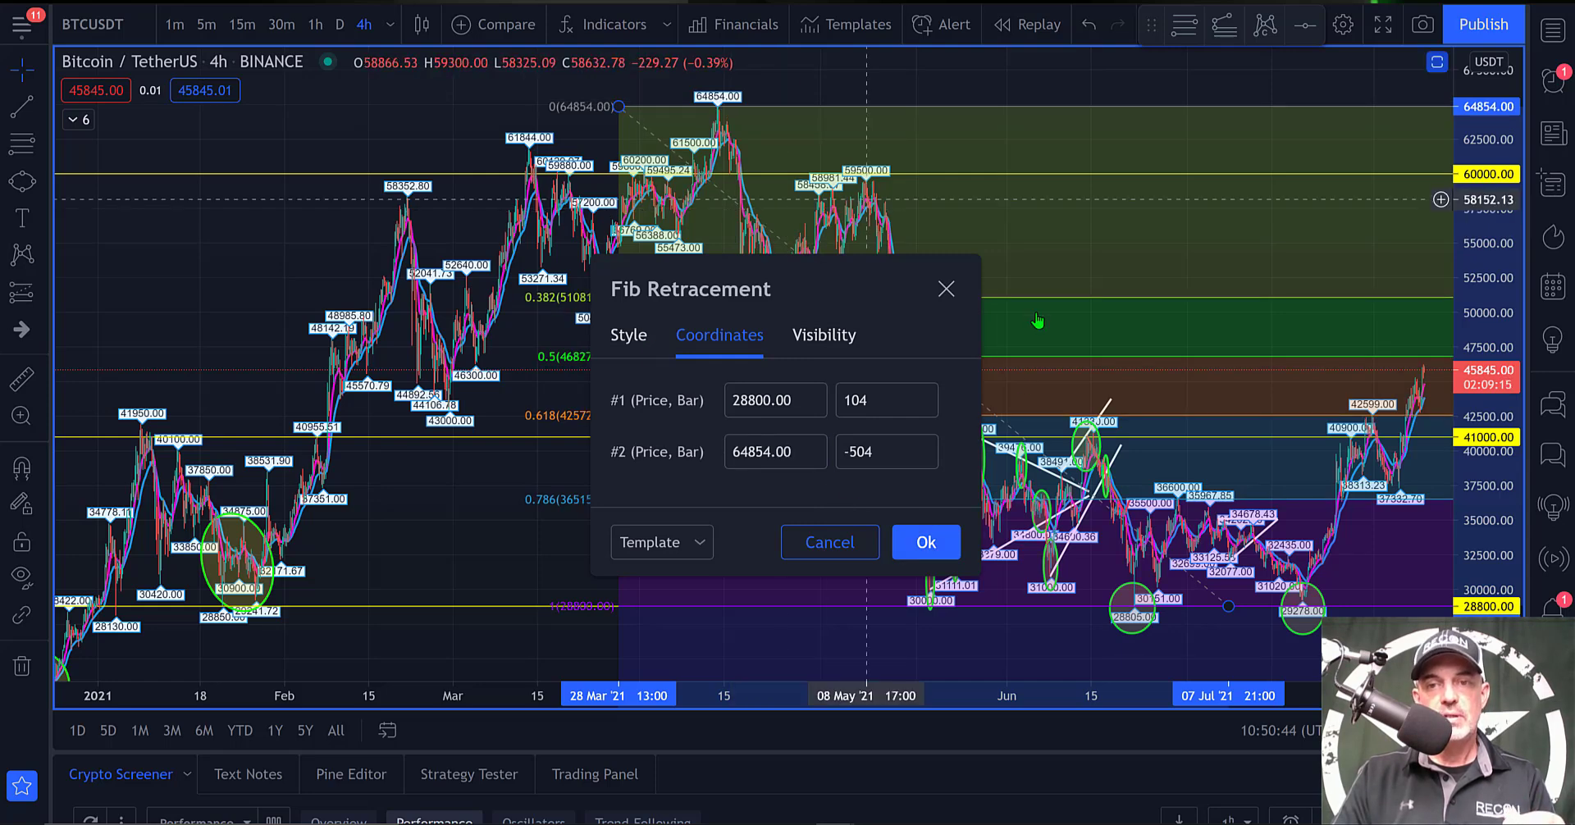
pyautogui.click(620, 336)
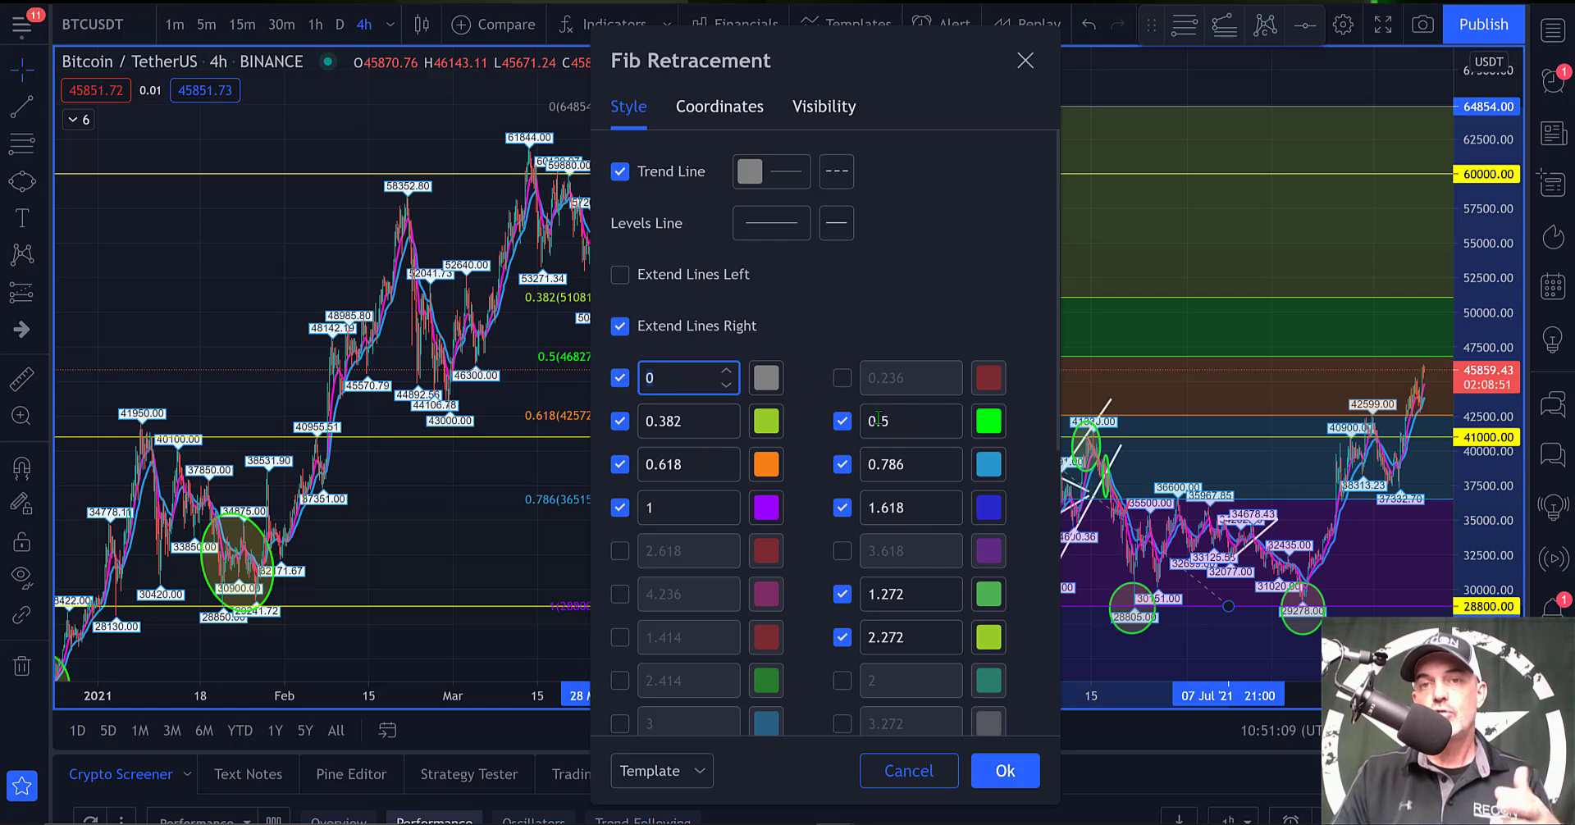
pyautogui.click(1026, 60)
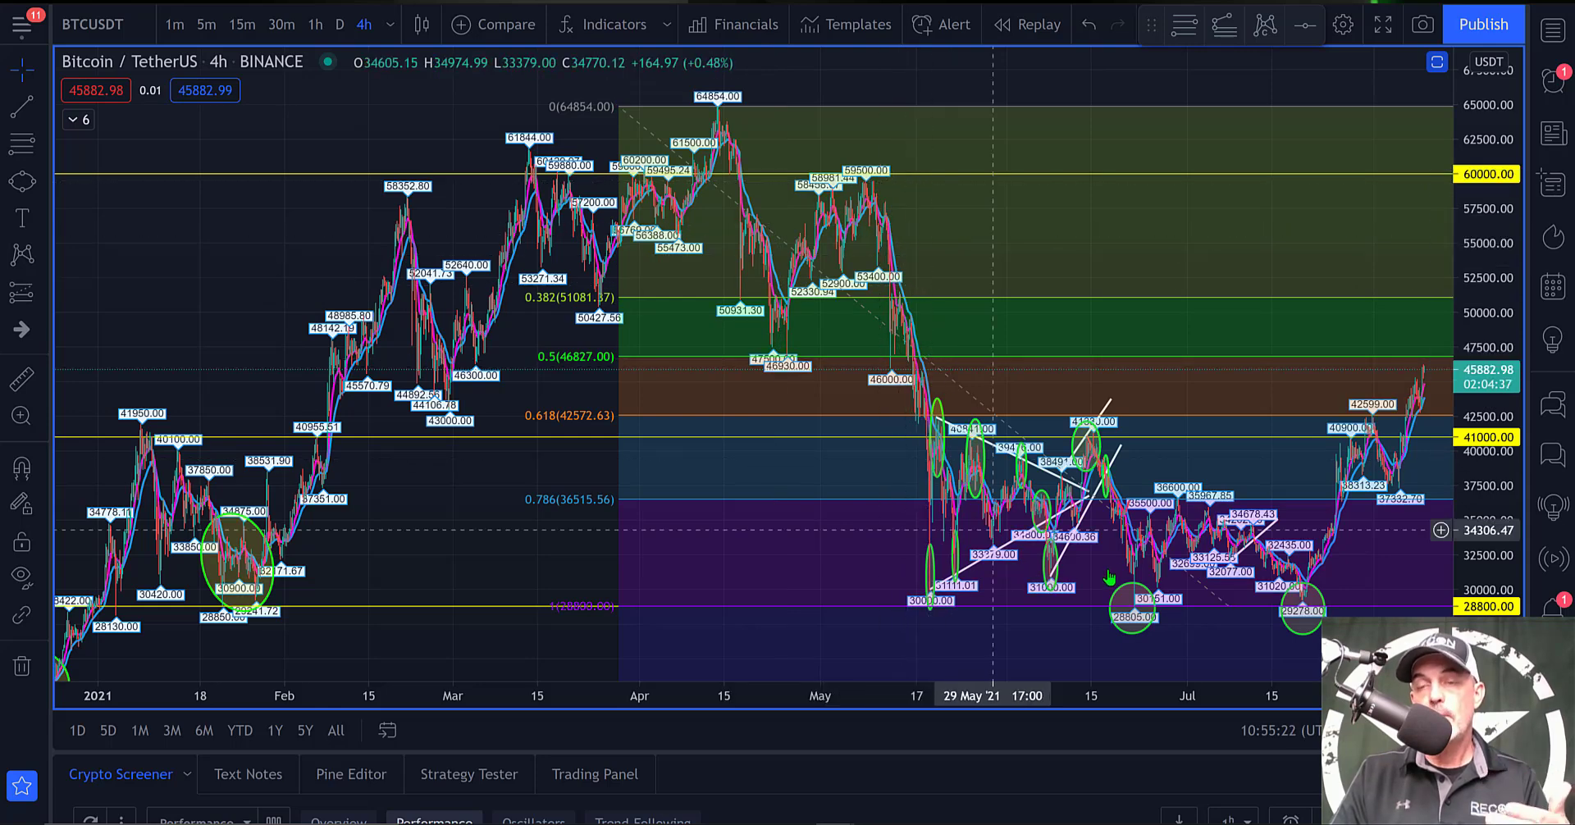
# Draw a Fib Retracement from about 28,735 on 26 December 2020 up to about 64,838 near the April 2021 peak.
pyautogui.moveTo(993, 530); pyautogui.dragTo(1147, 514)
pyautogui.moveTo(1269, 526); pyautogui.dragTo(1301, 524)
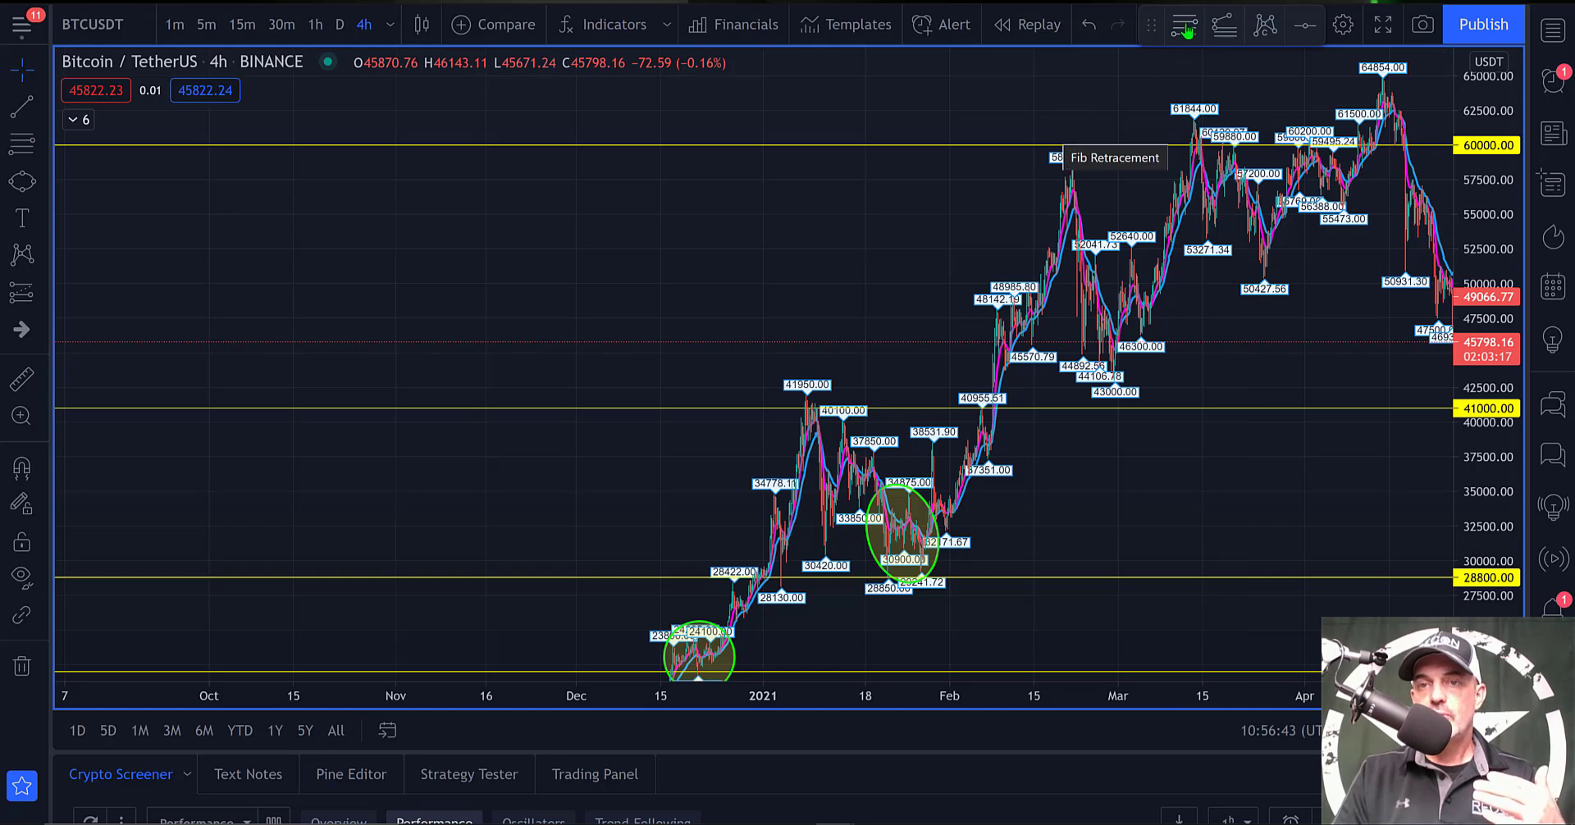
pyautogui.click(1186, 30)
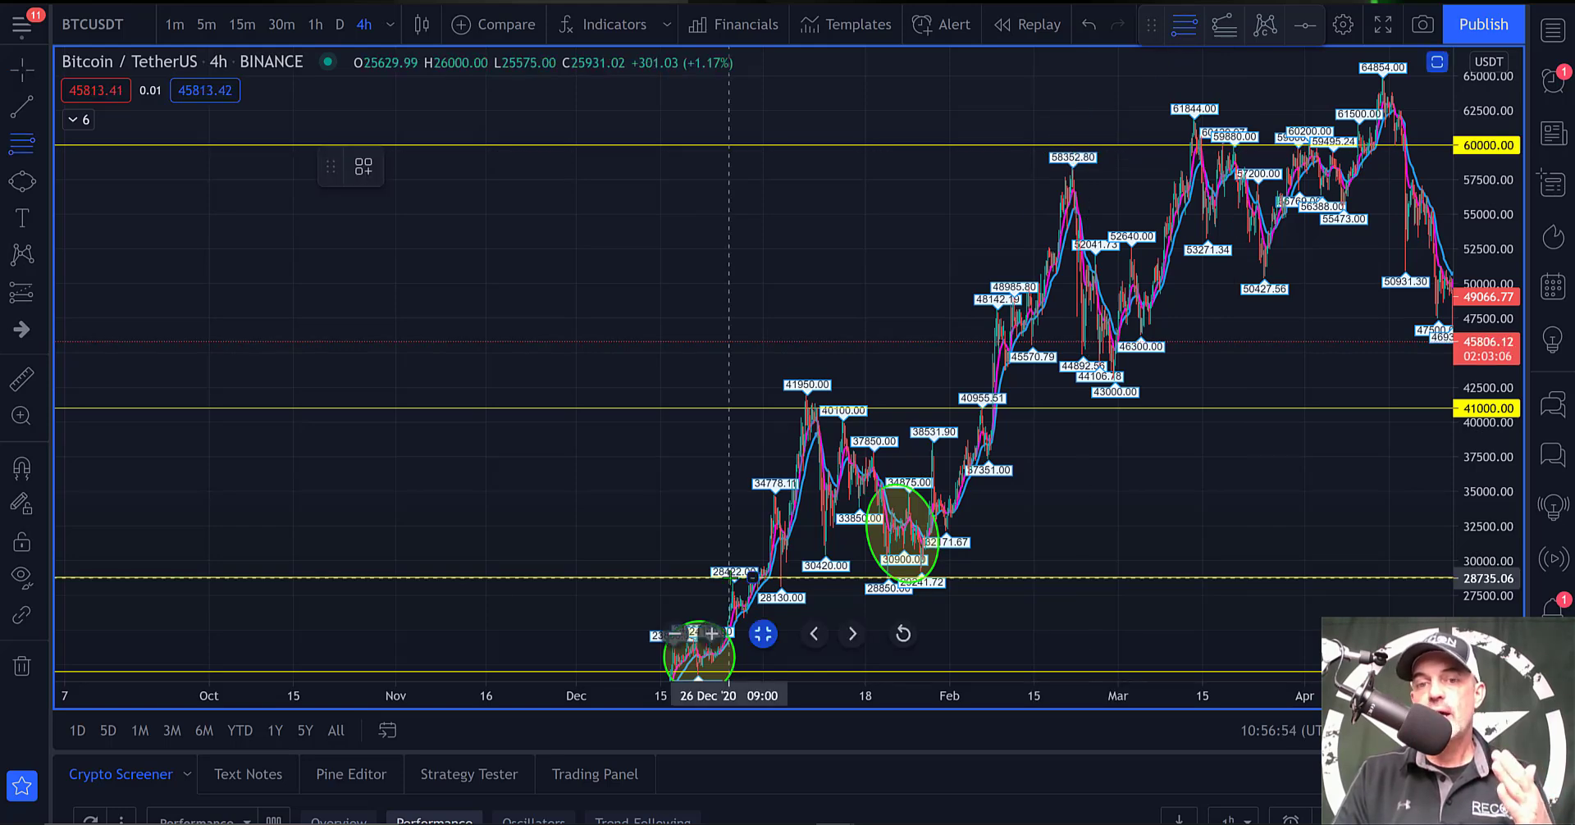
pyautogui.click(729, 578)
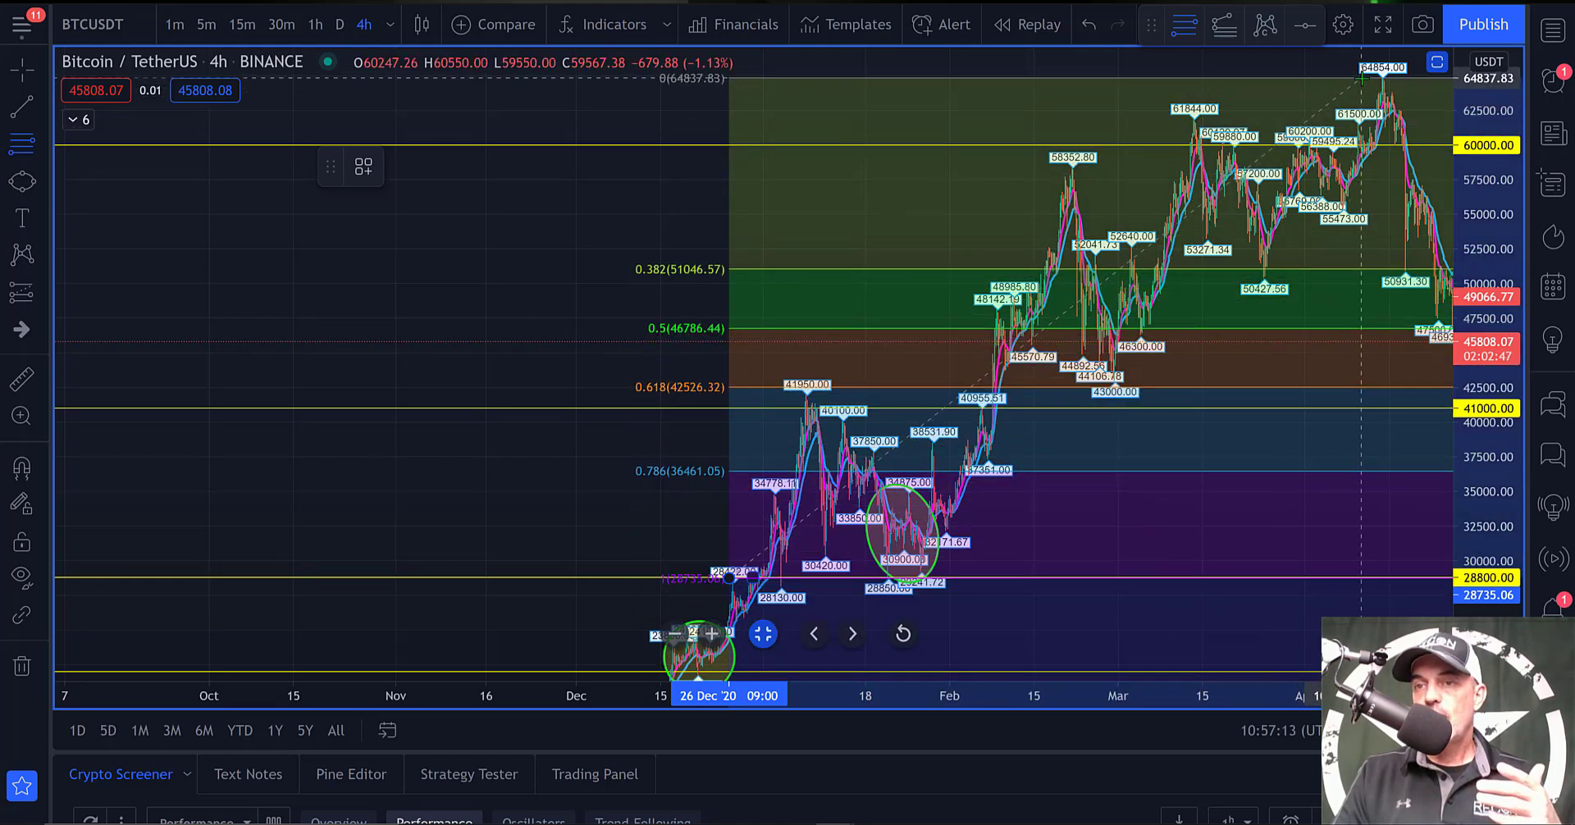
pyautogui.click(1362, 77)
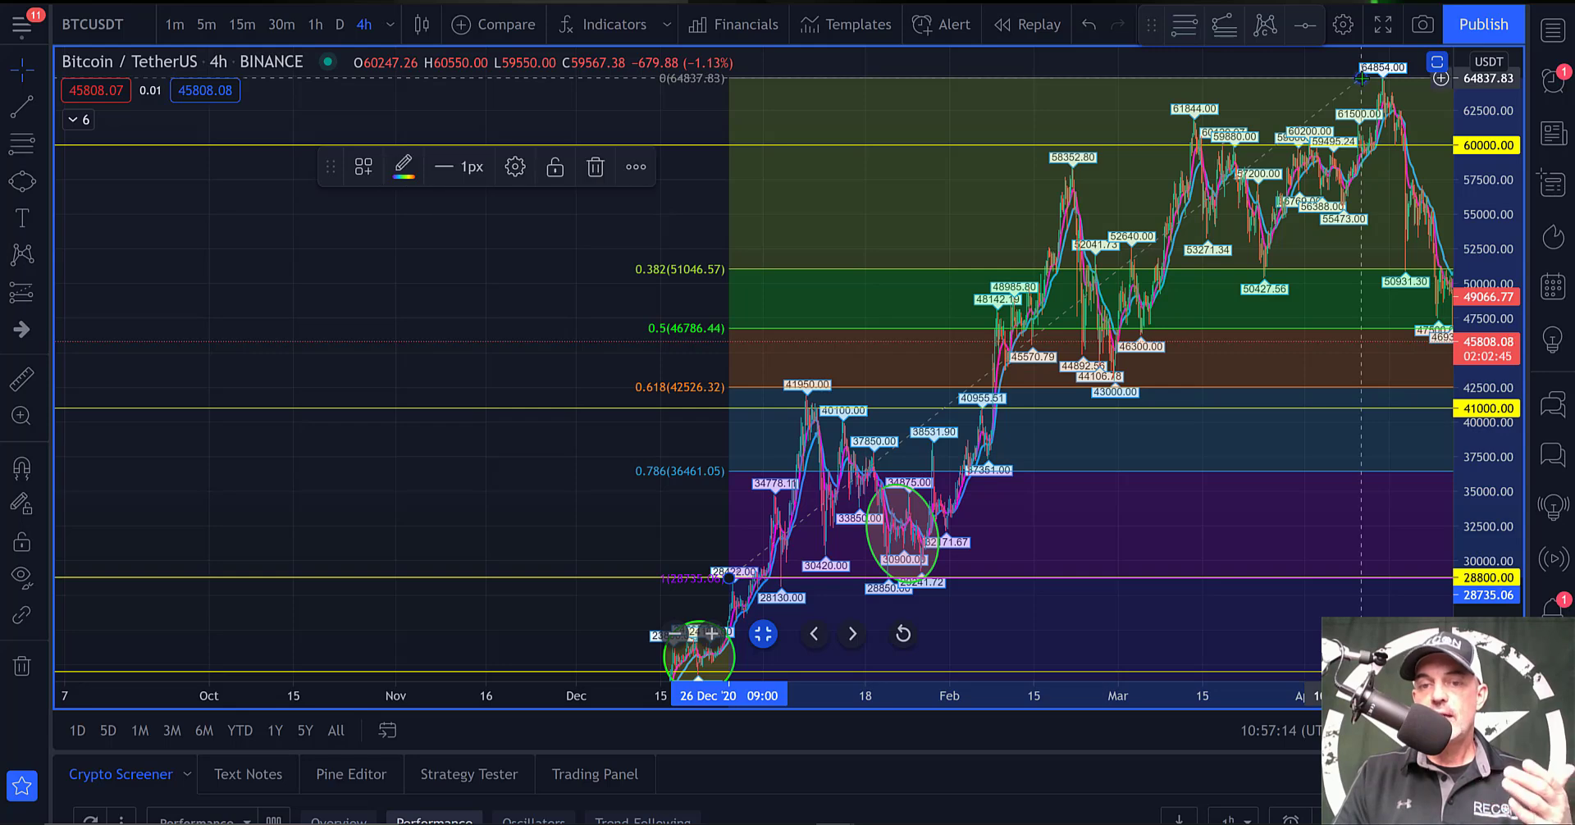
# Set the new retracement's price coordinates to exactly 28800 for the first point and 64854 for the second.
pyautogui.click(515, 167)
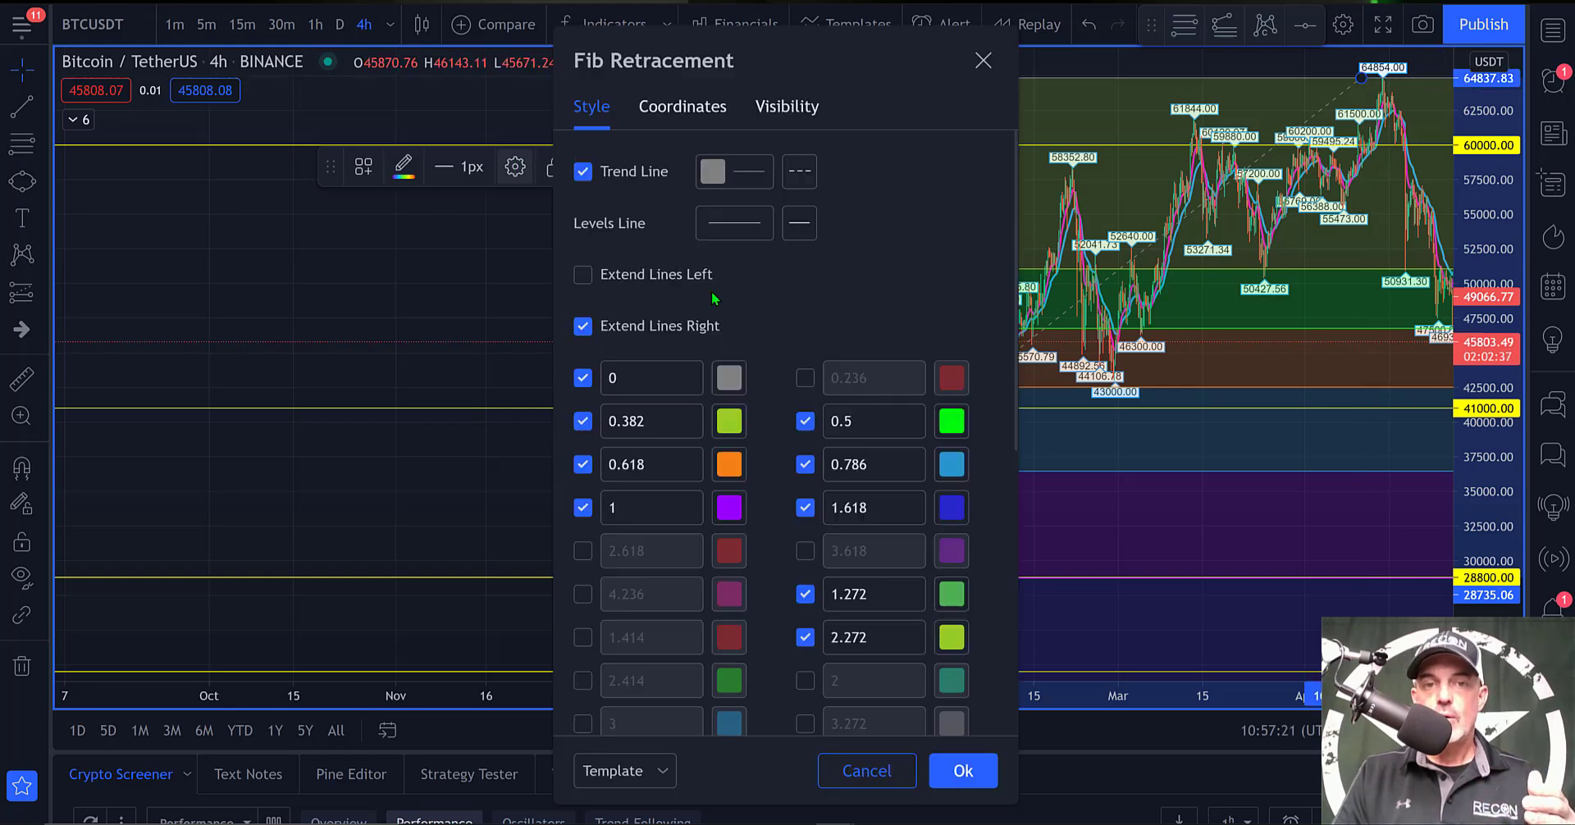
pyautogui.click(681, 110)
pyautogui.click(707, 174)
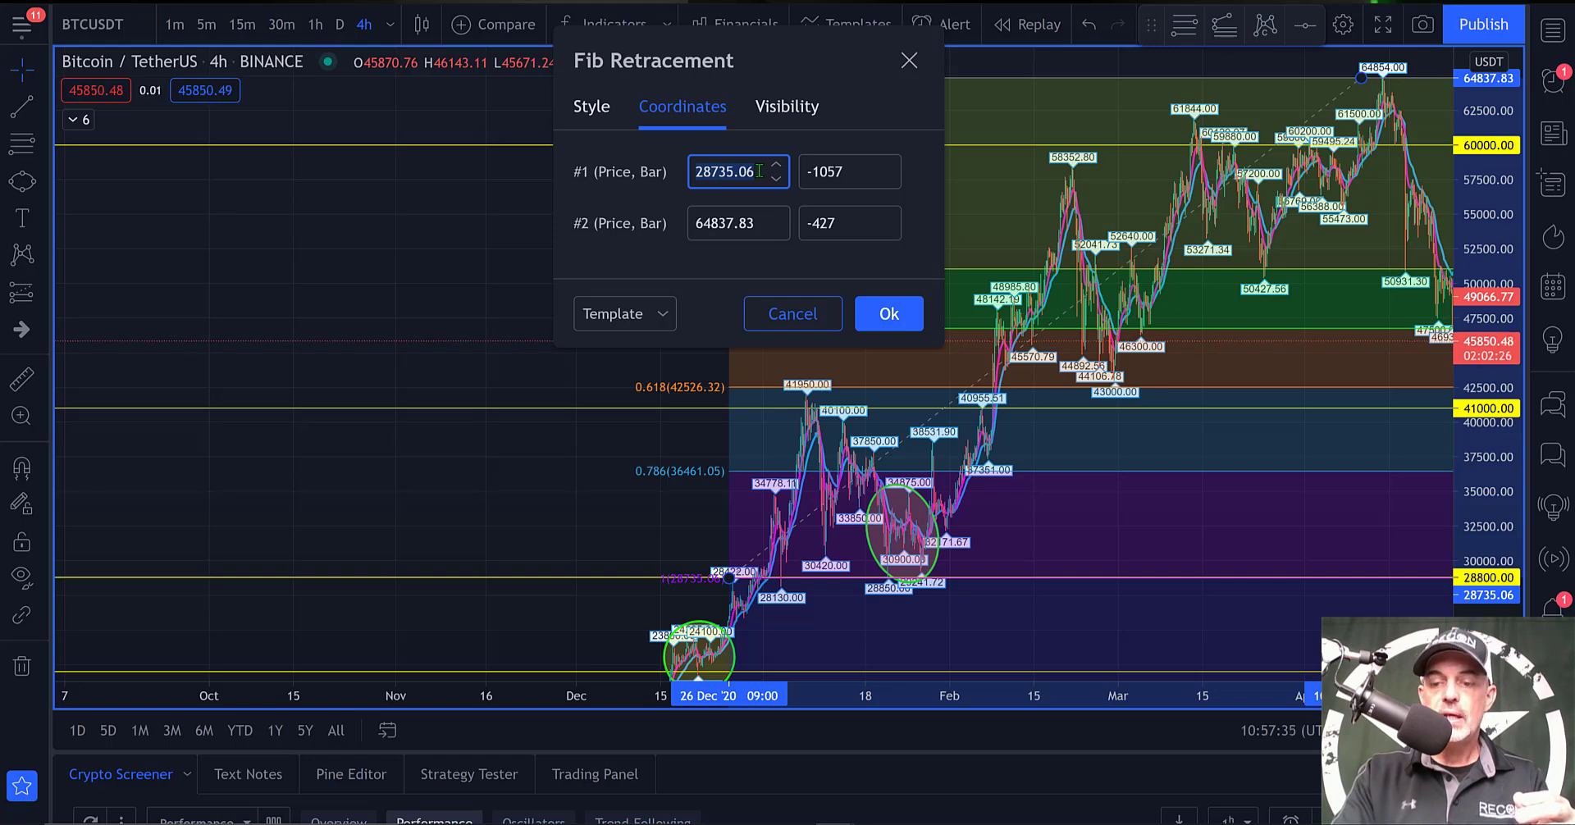
pyautogui.write('28800')
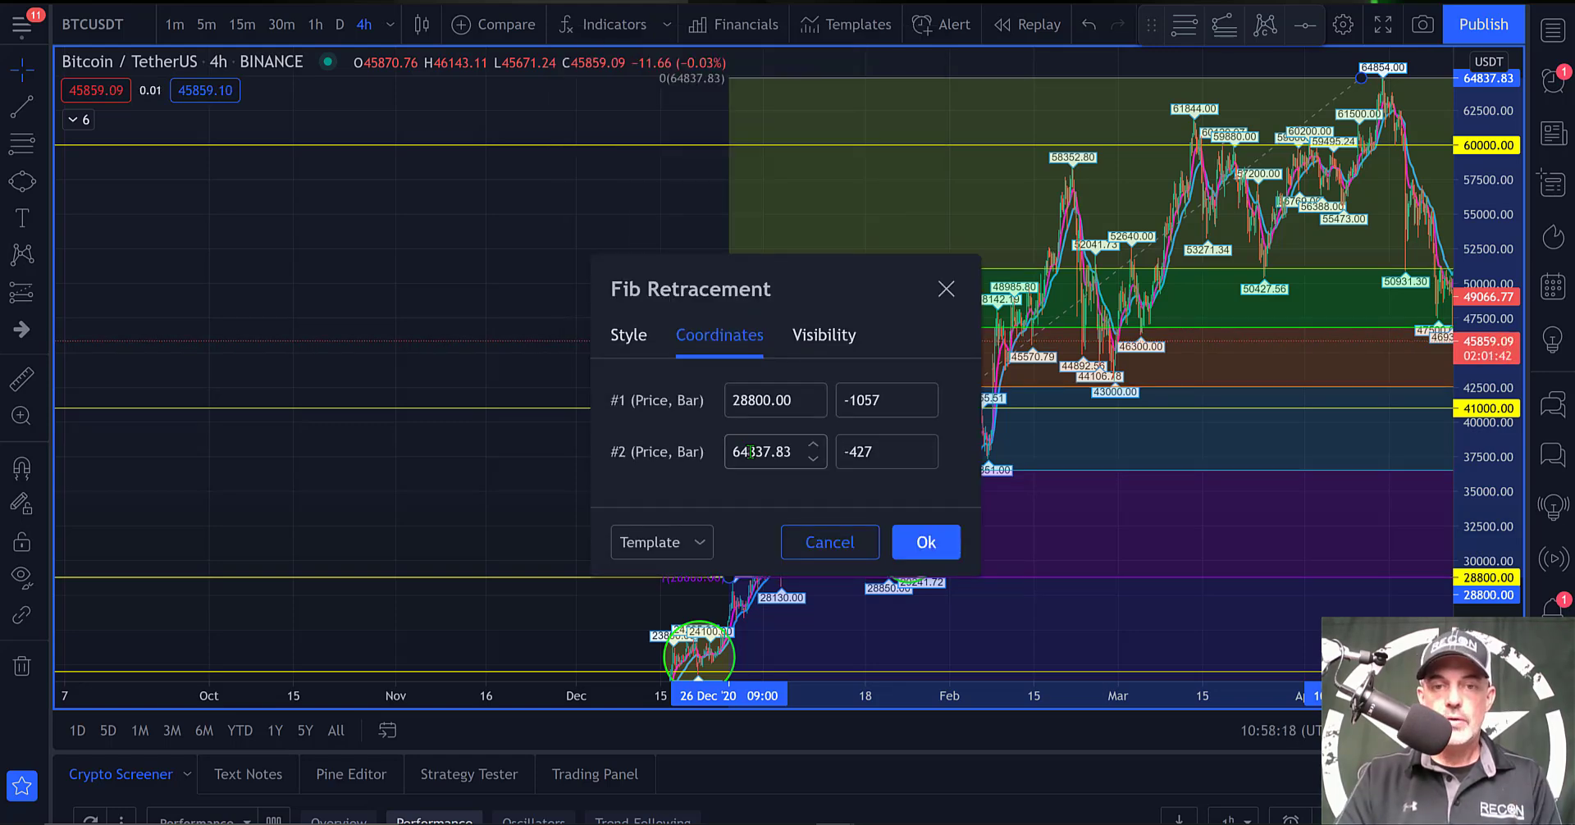
pyautogui.moveTo(750, 451); pyautogui.dragTo(794, 452)
pyautogui.write('85')
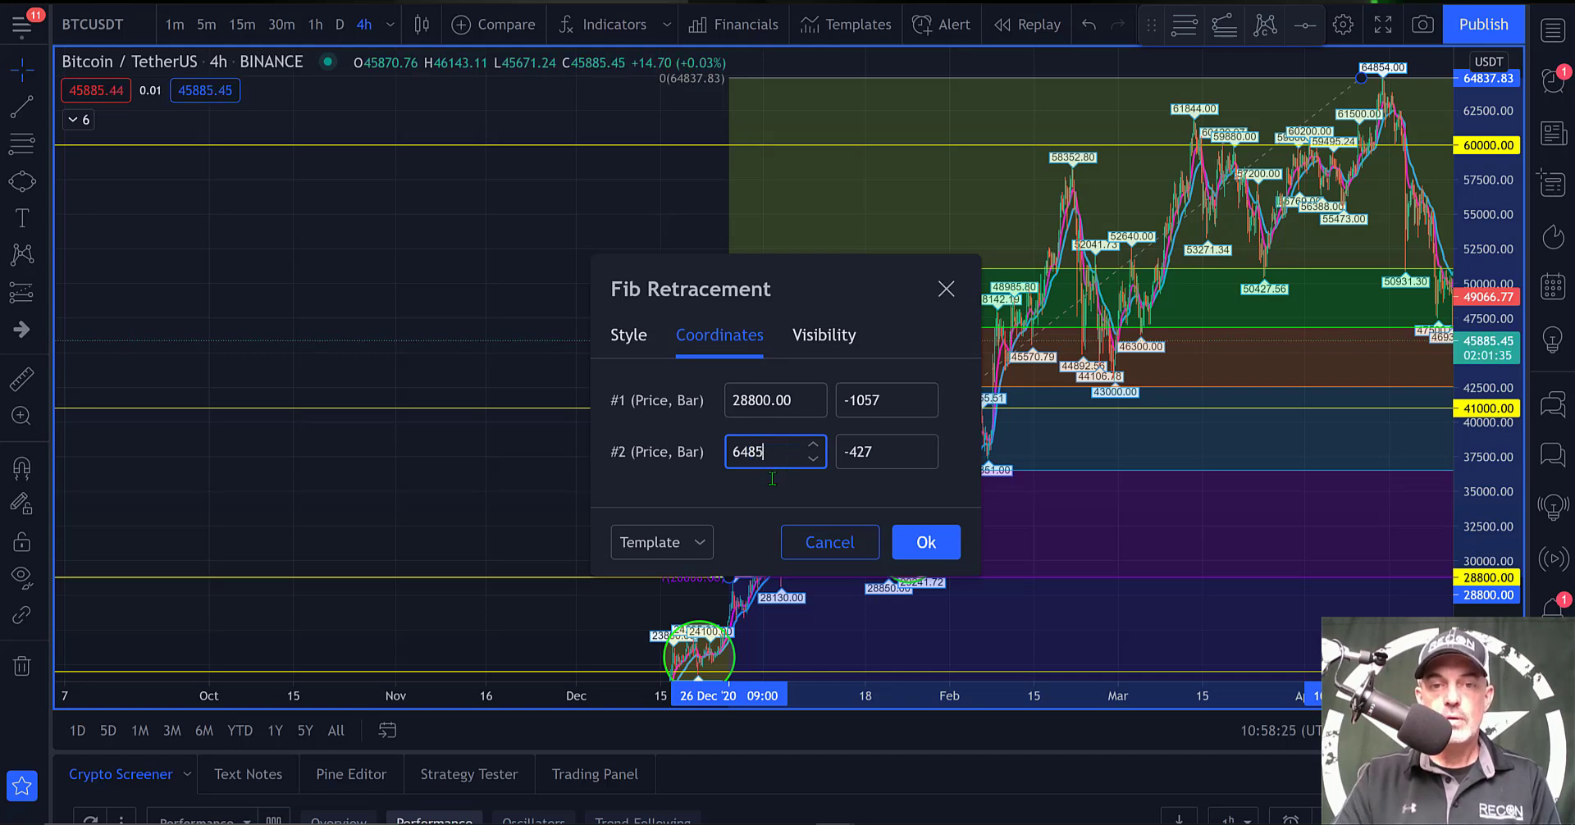
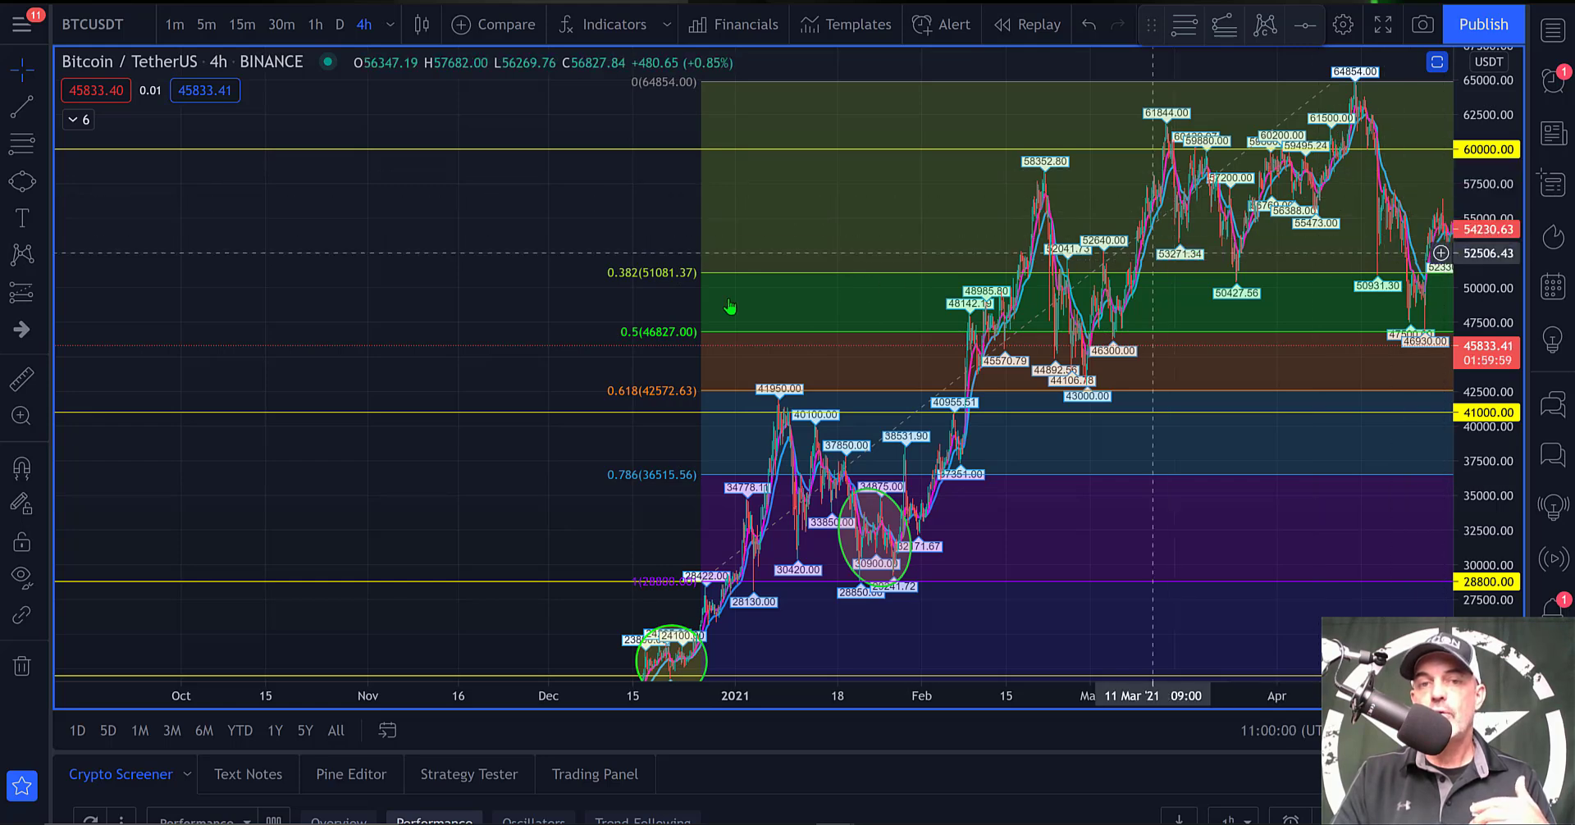
# Examine how price behaves around the retracement levels and the 41000 and 28800 lines from the May drop through the July recovery.
pyautogui.moveTo(665, 348); pyautogui.dragTo(636, 341)
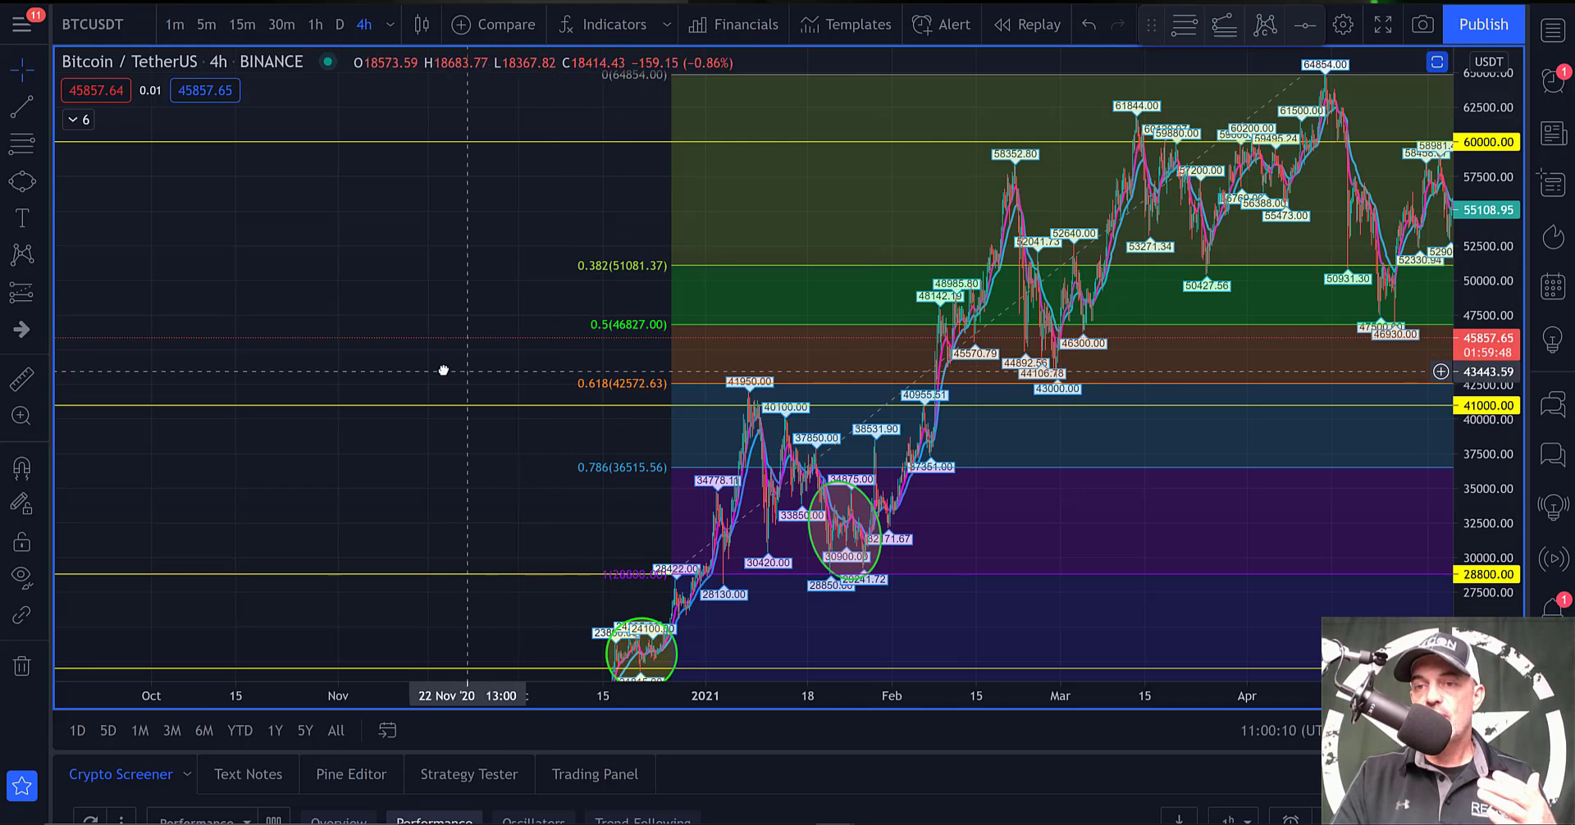
pyautogui.moveTo(443, 369); pyautogui.dragTo(33, 373)
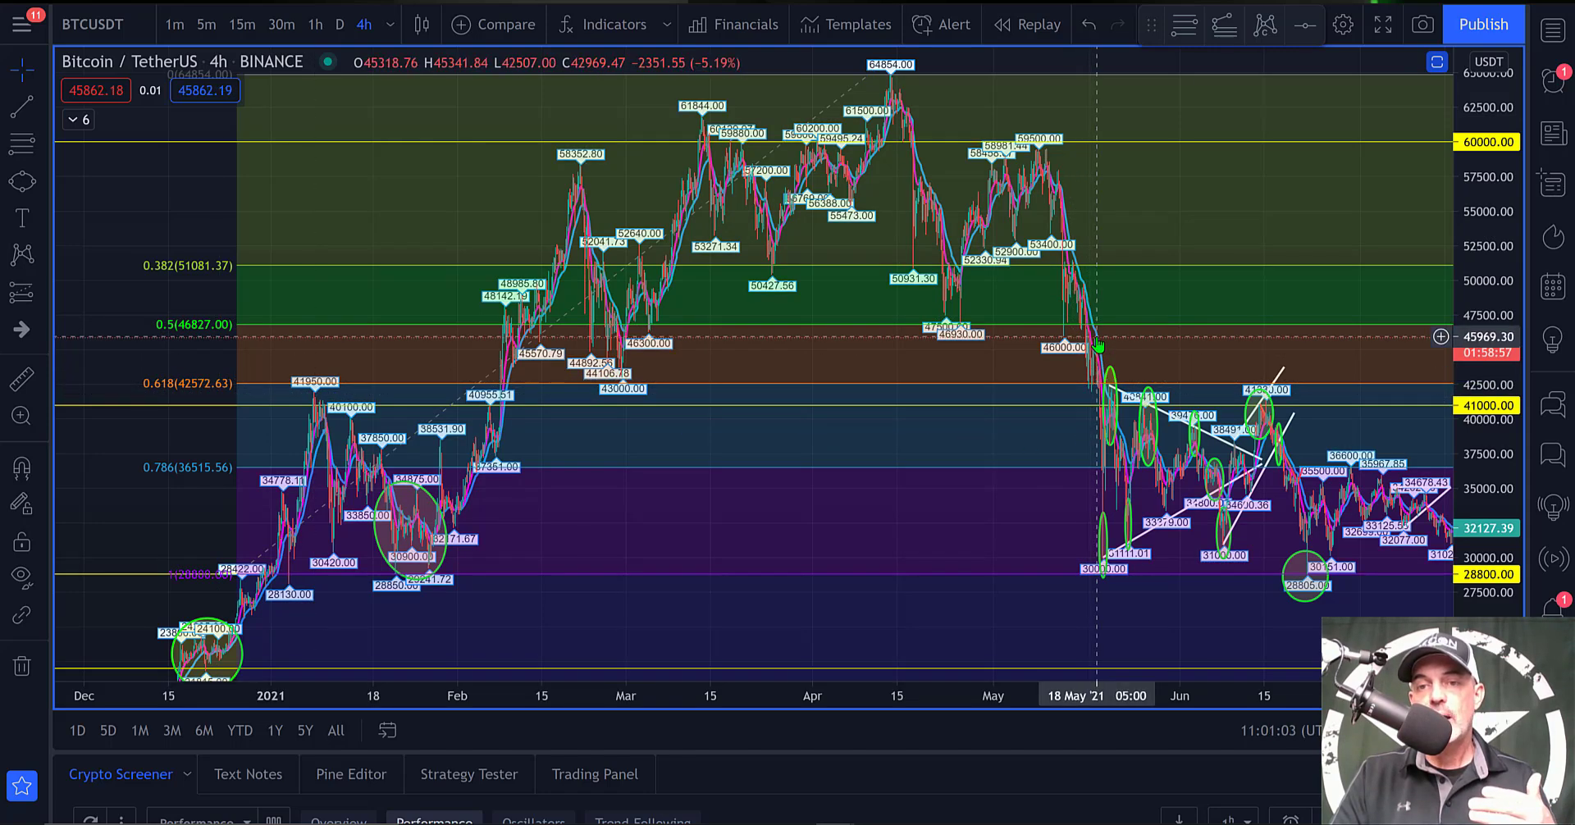
pyautogui.click(1109, 403)
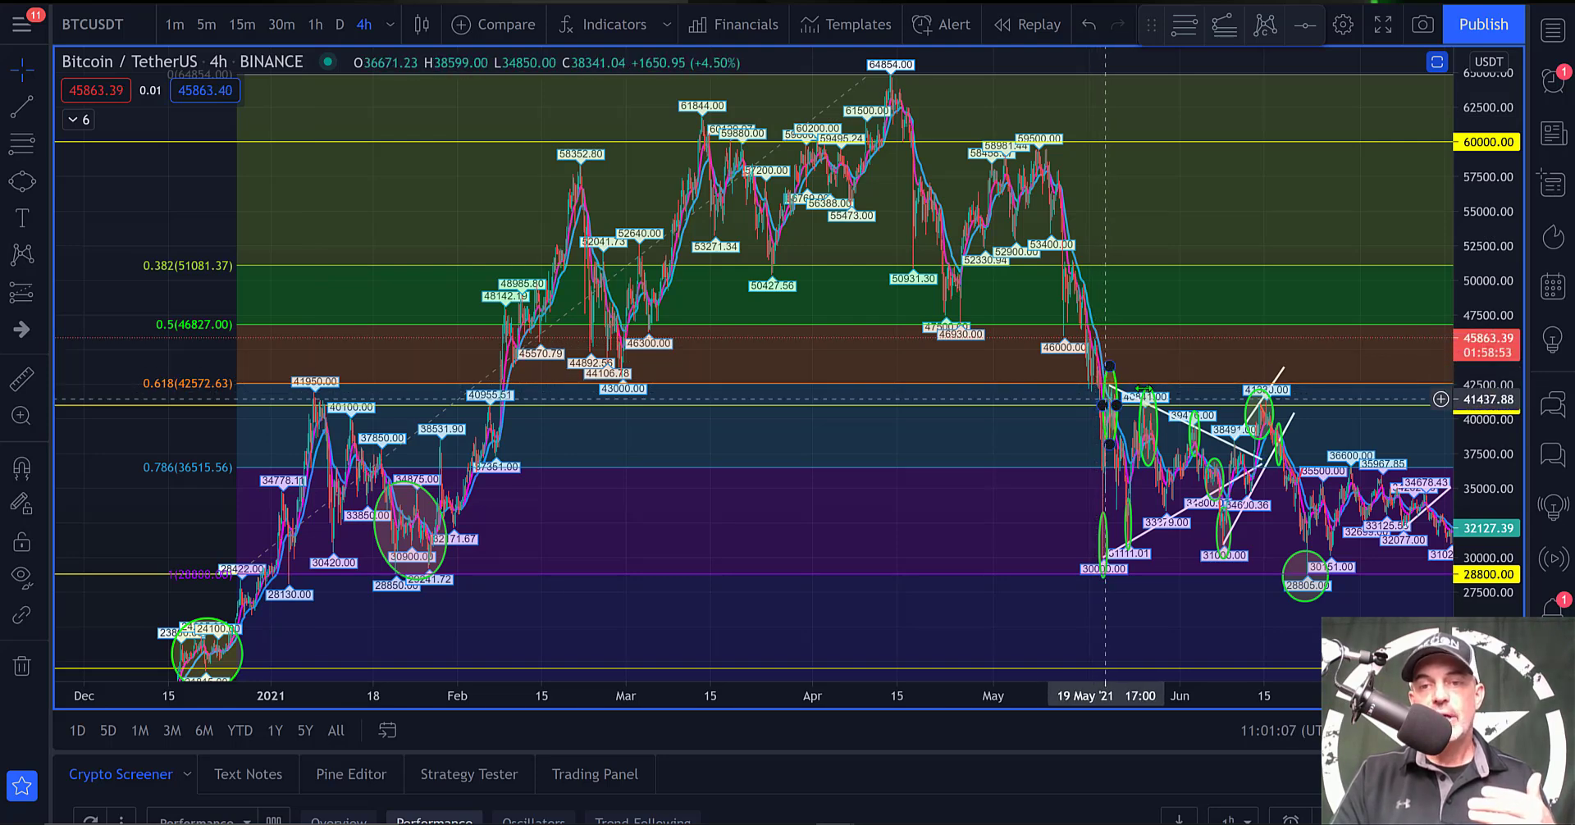
pyautogui.click(1107, 382)
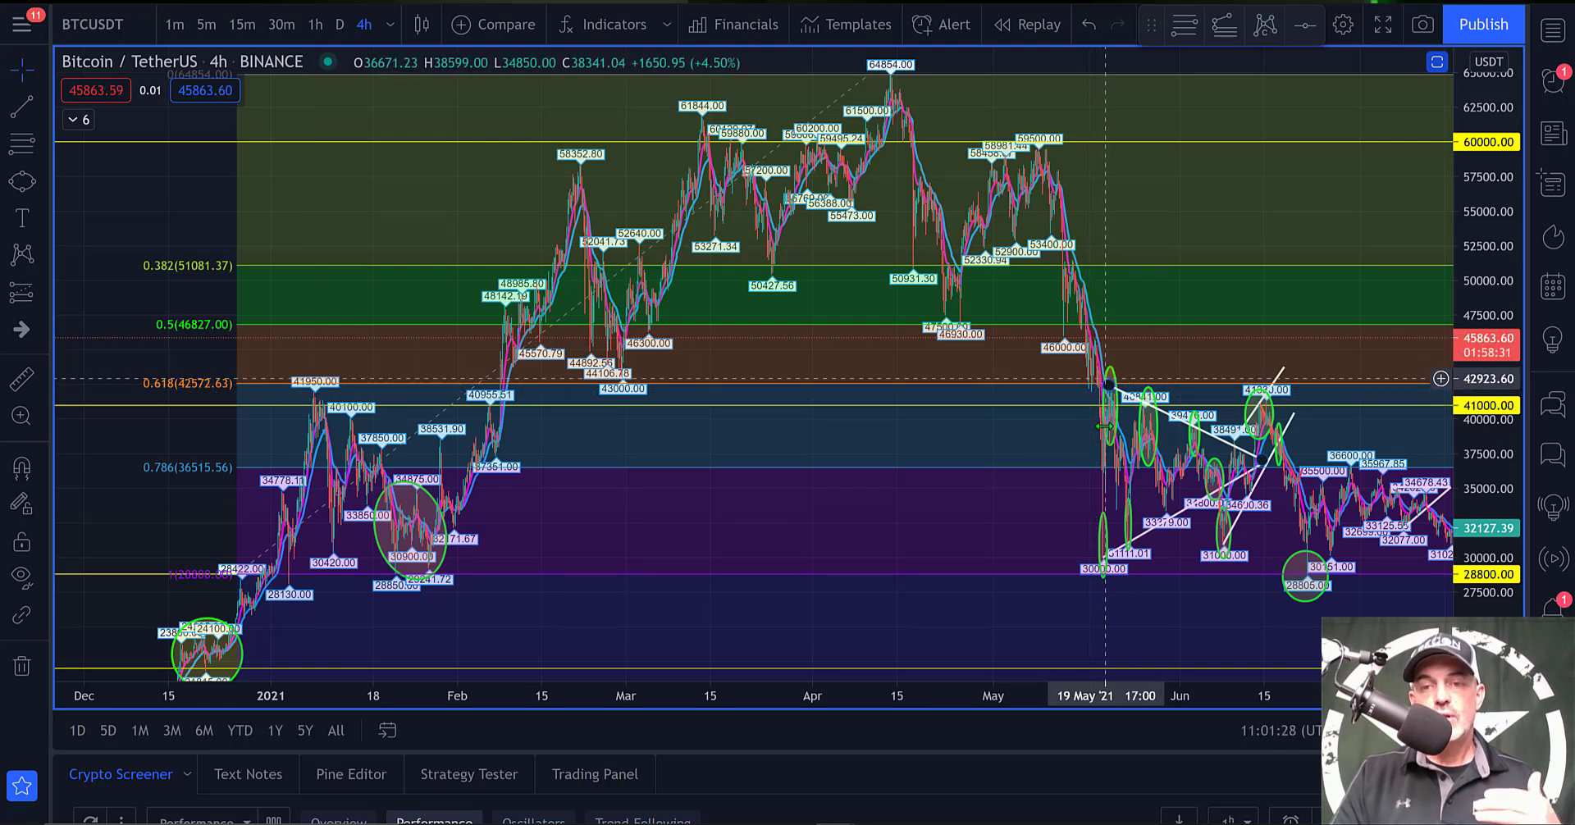
pyautogui.click(1102, 513)
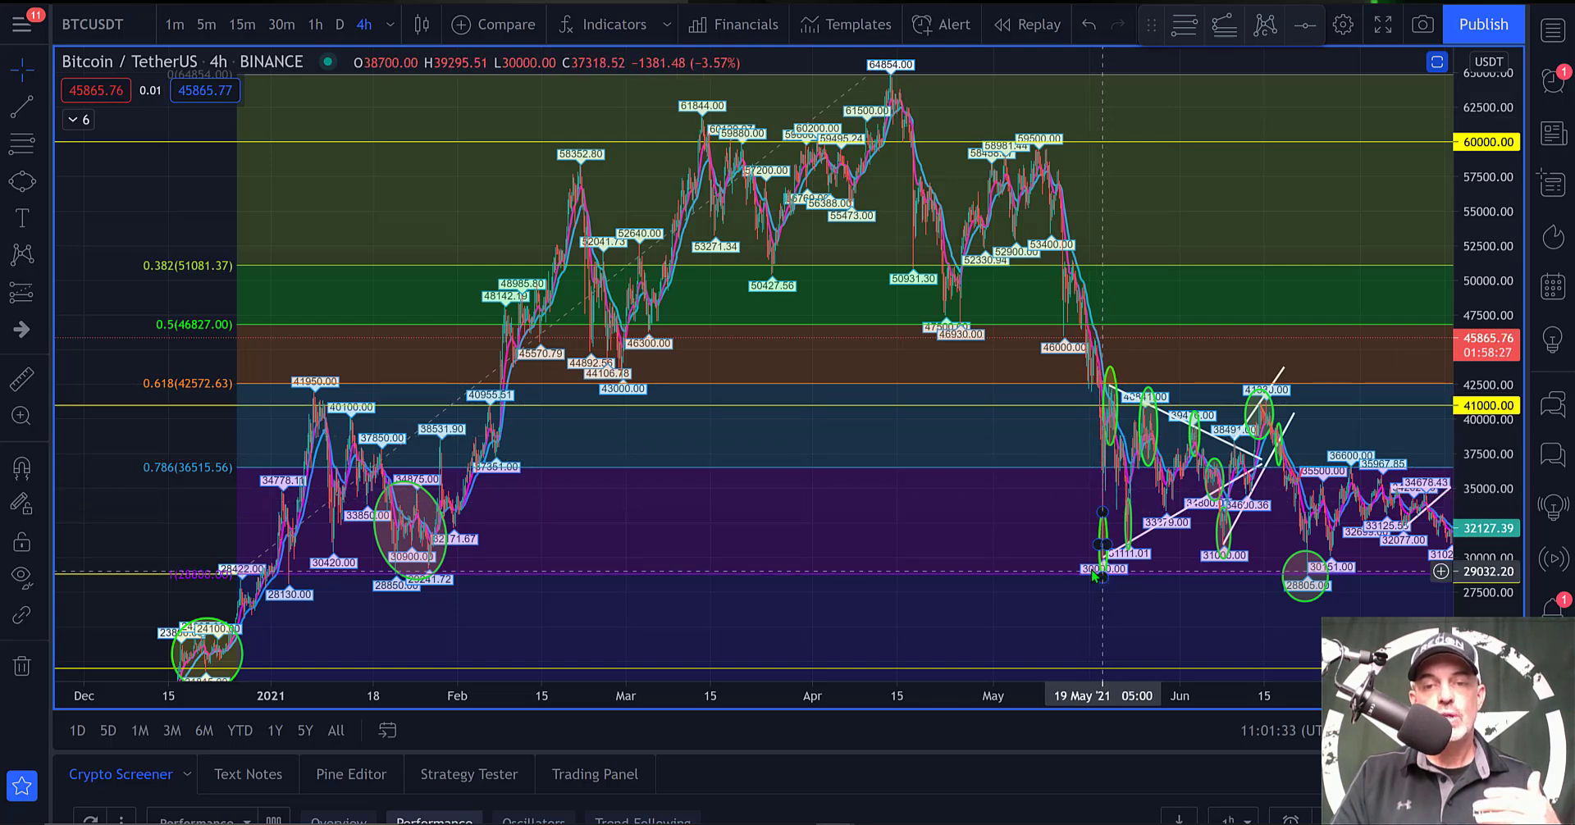
pyautogui.moveTo(1105, 578); pyautogui.dragTo(1099, 573)
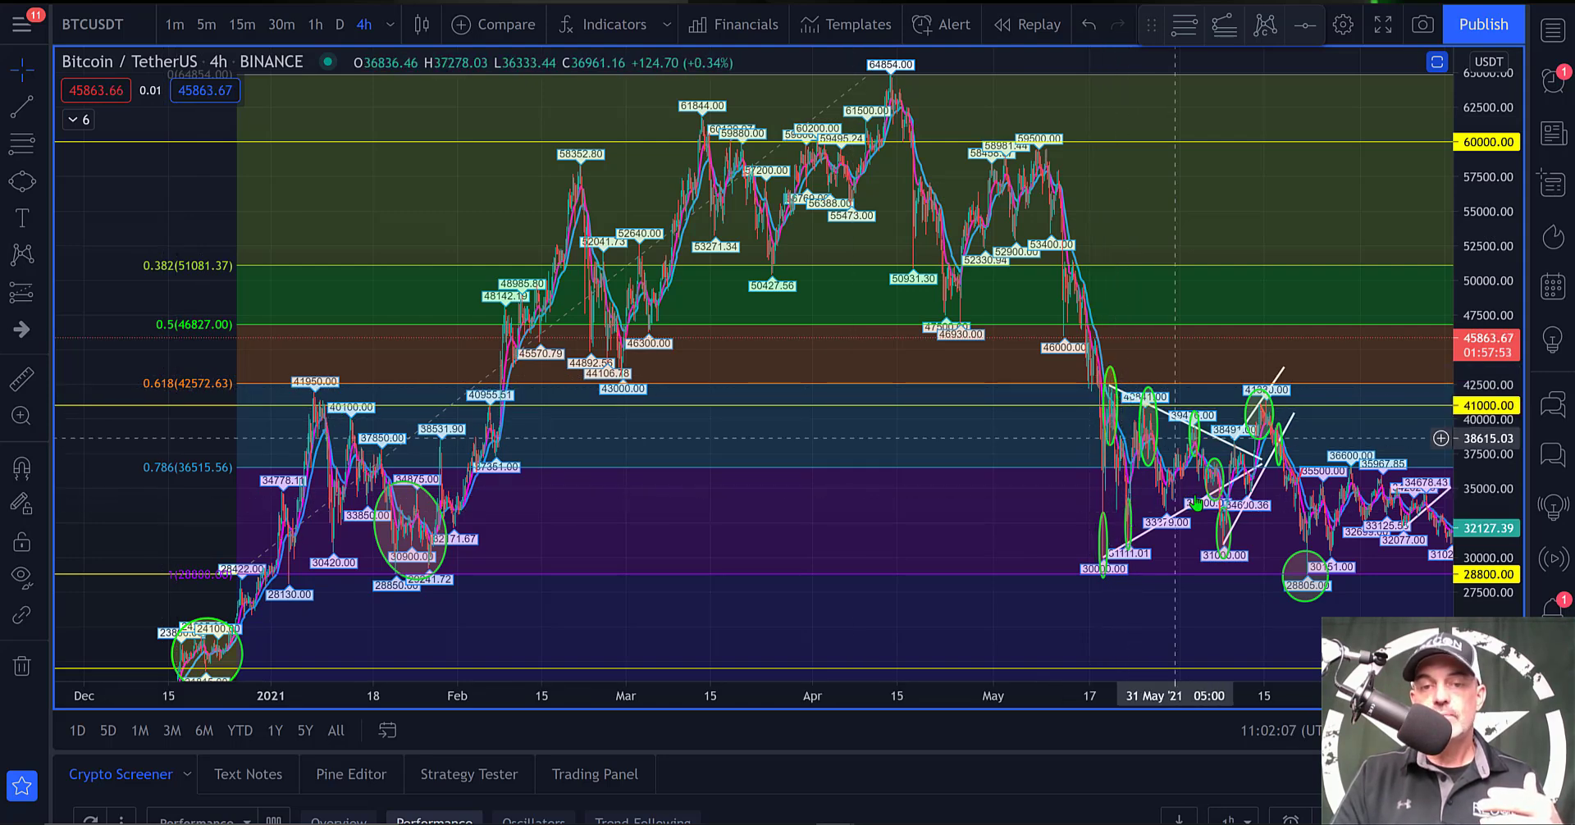
pyautogui.moveTo(1103, 492); pyautogui.dragTo(1025, 488)
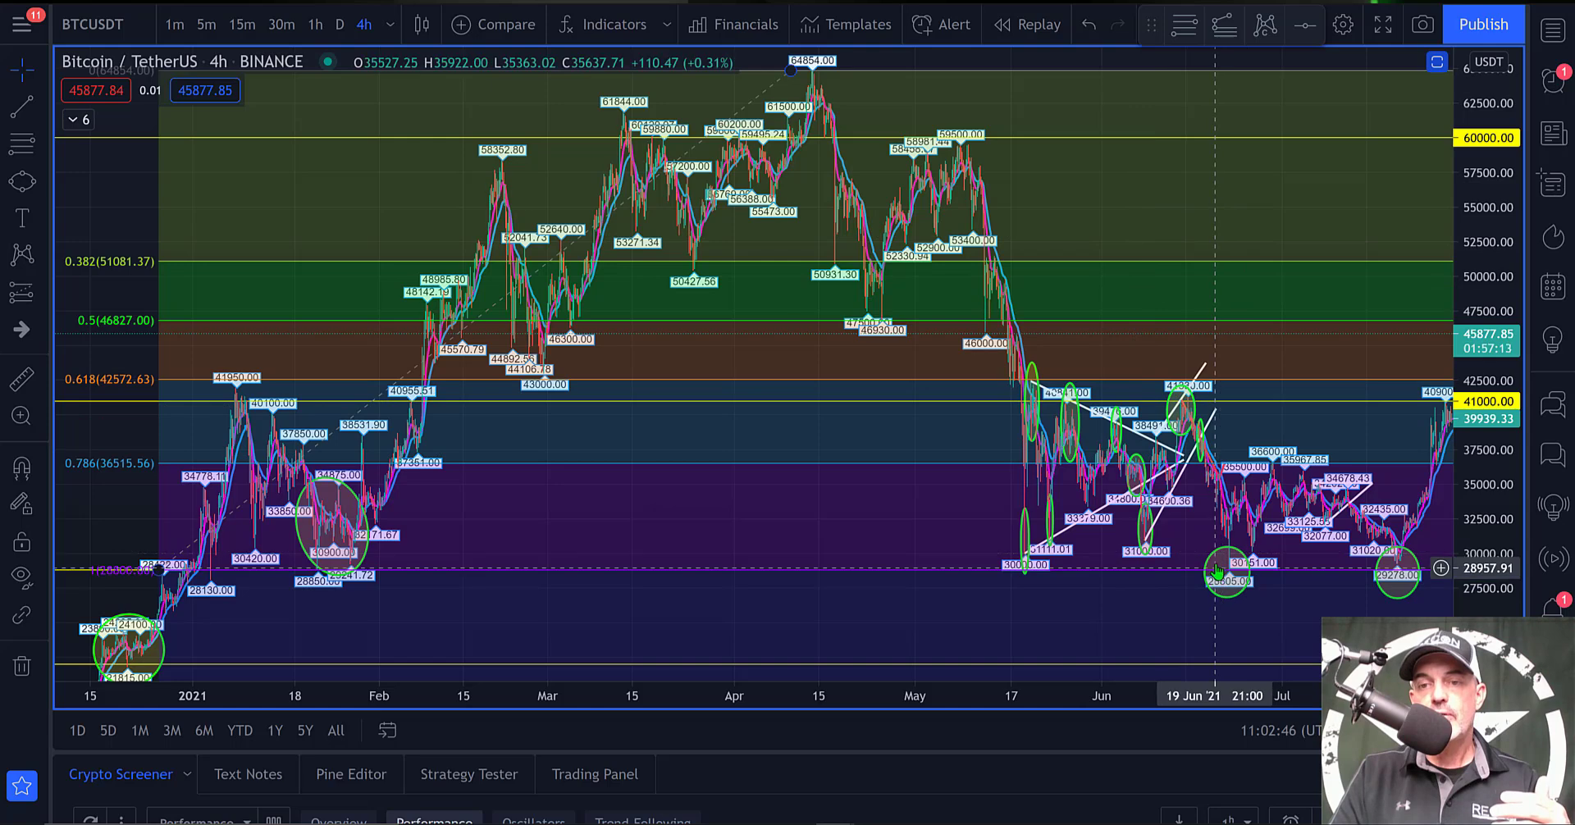
pyautogui.scroll(-2, 1218, 570)
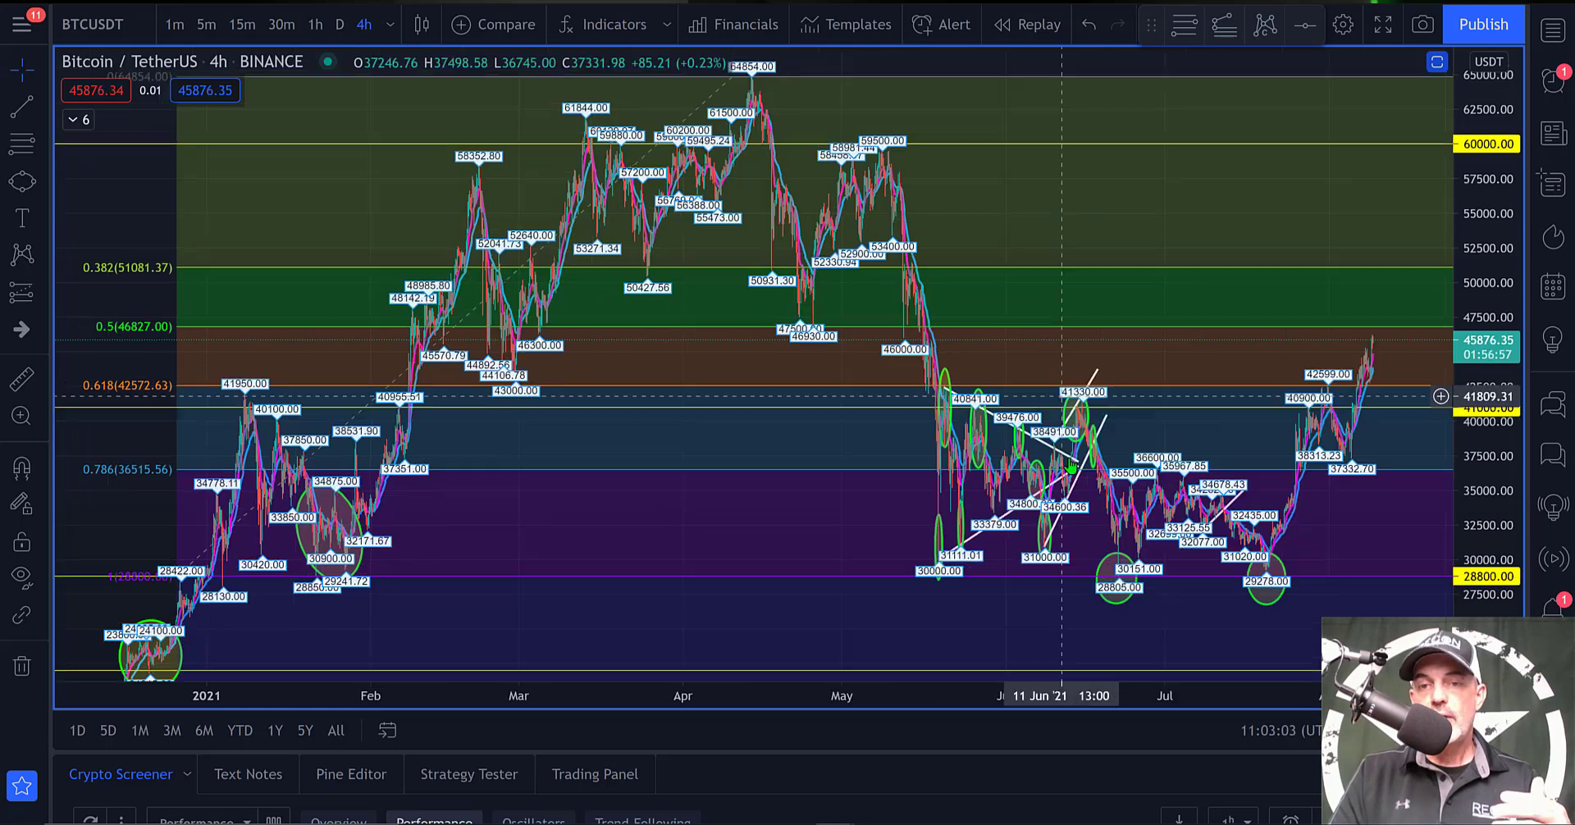
pyautogui.click(1076, 407)
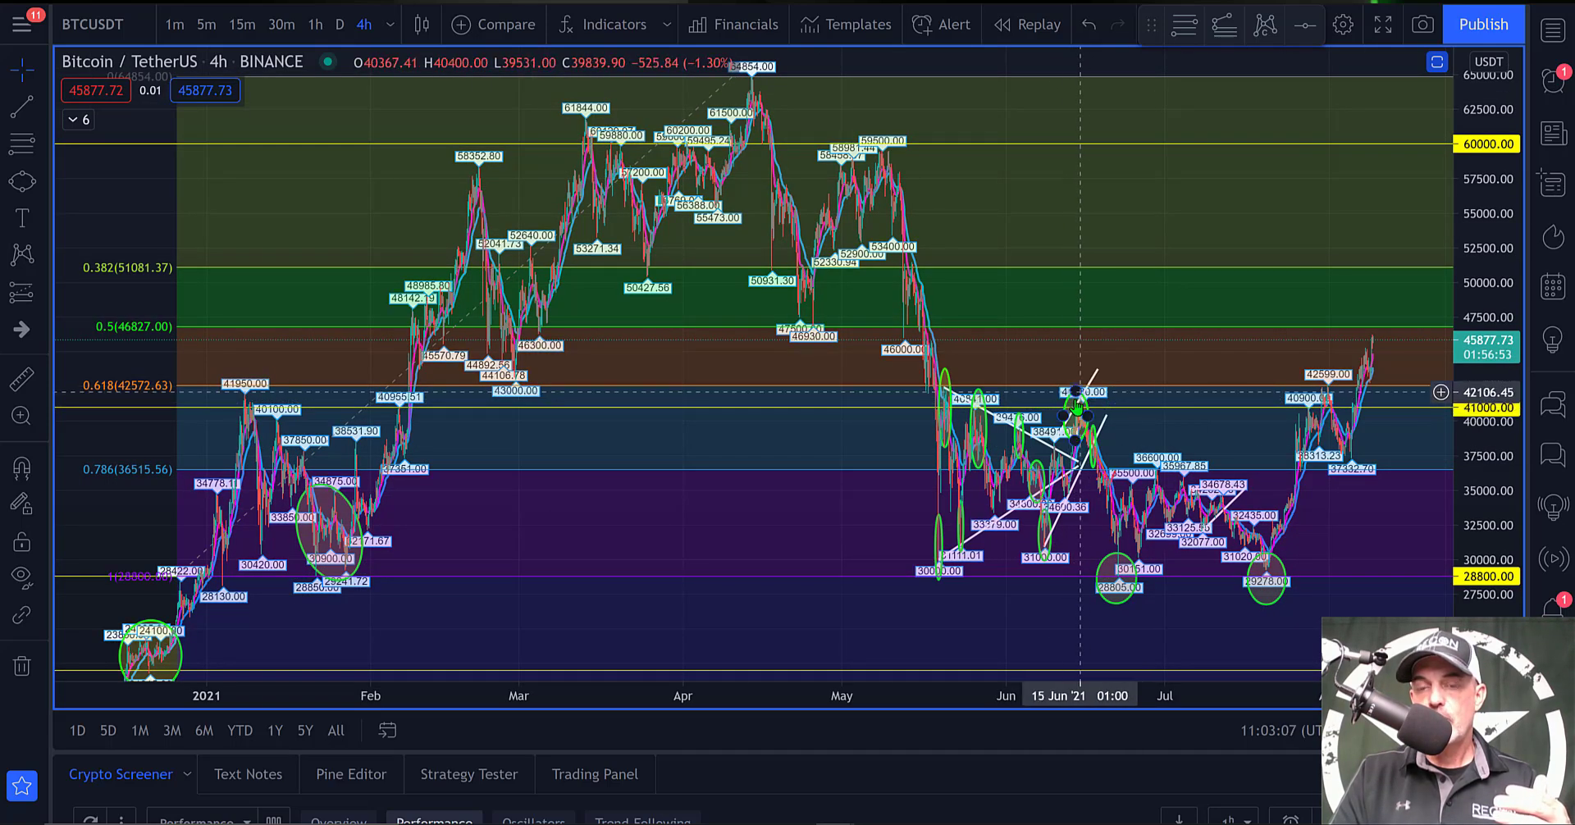
pyautogui.moveTo(1080, 392); pyautogui.dragTo(1097, 389)
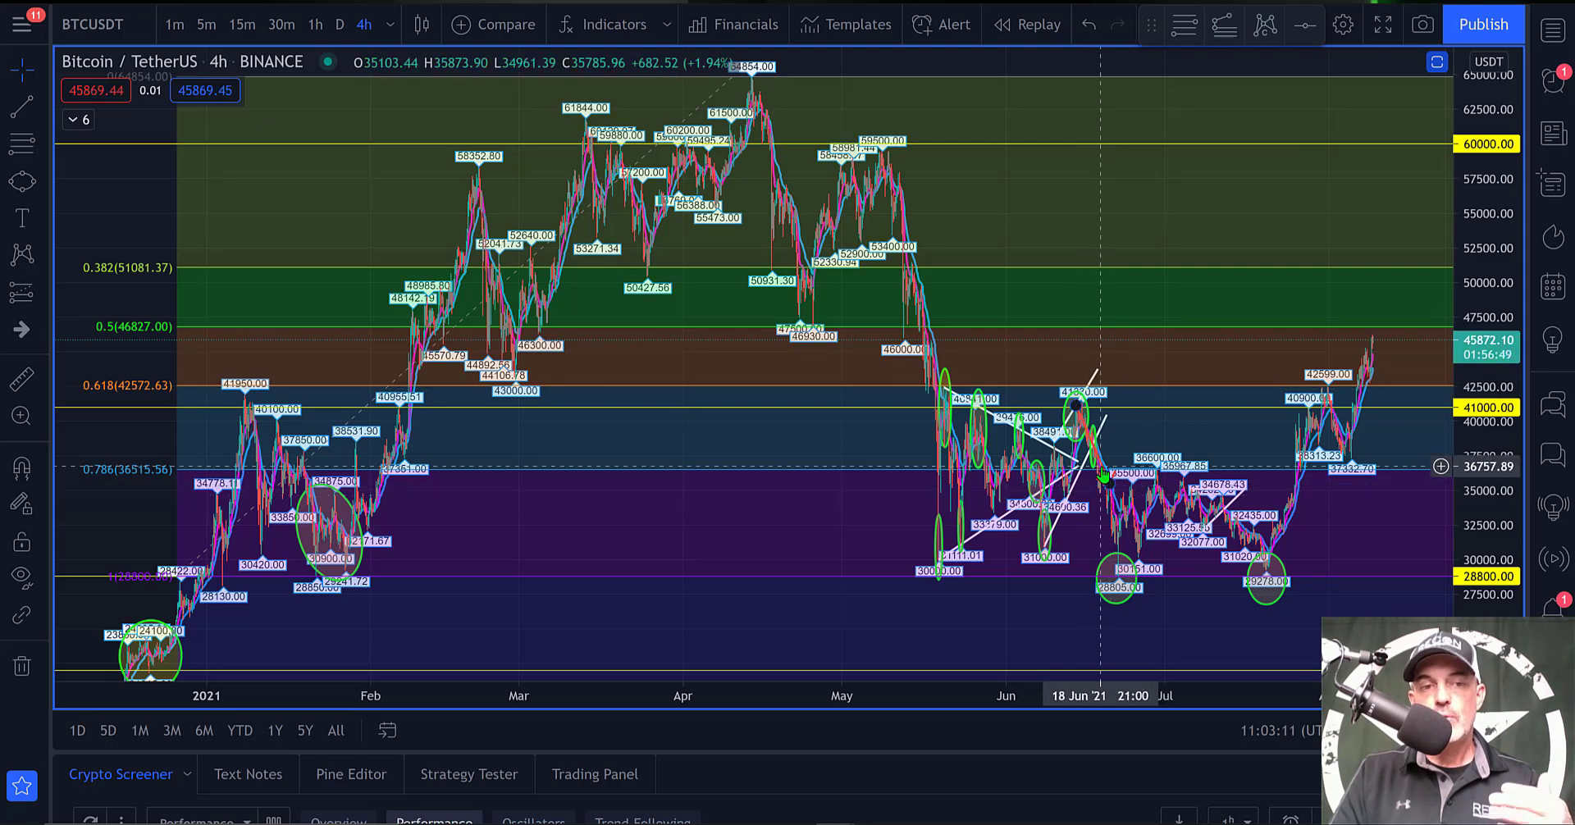
pyautogui.click(1120, 584)
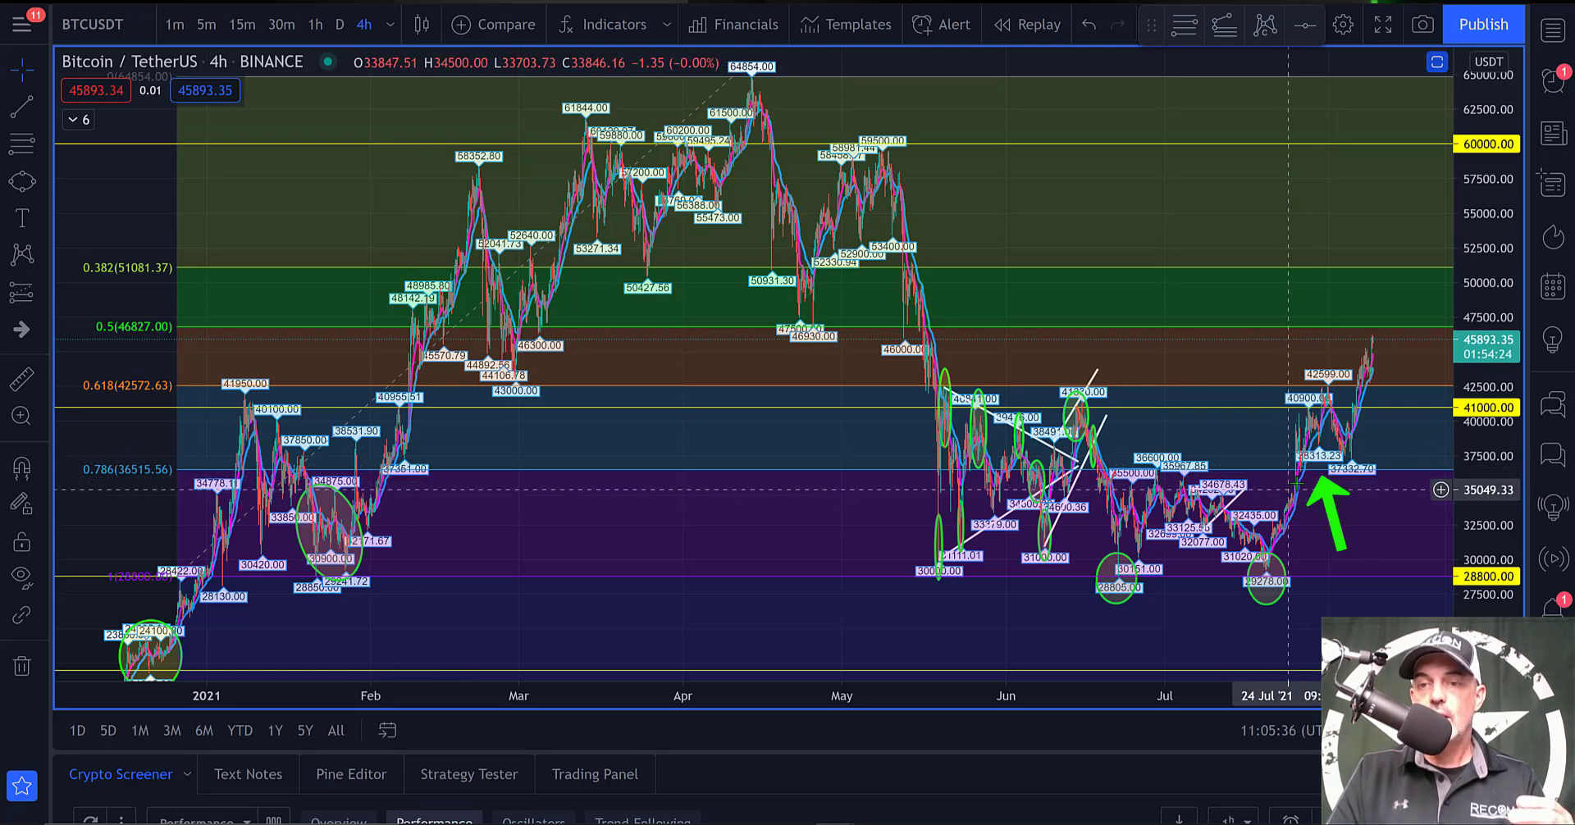
pyautogui.click(1317, 408)
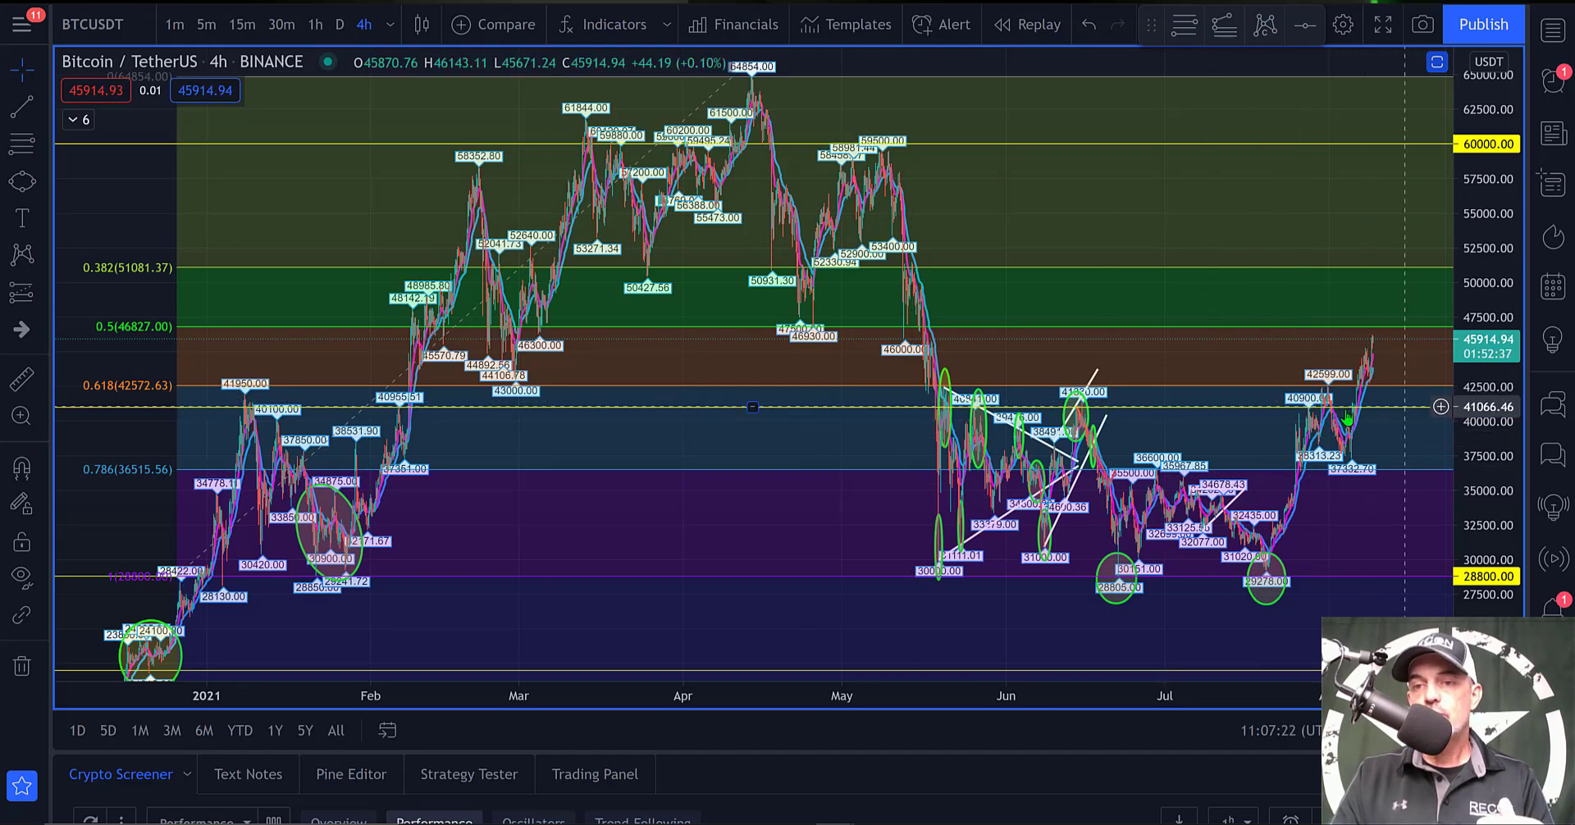
pyautogui.hotkey('alt', 'h')
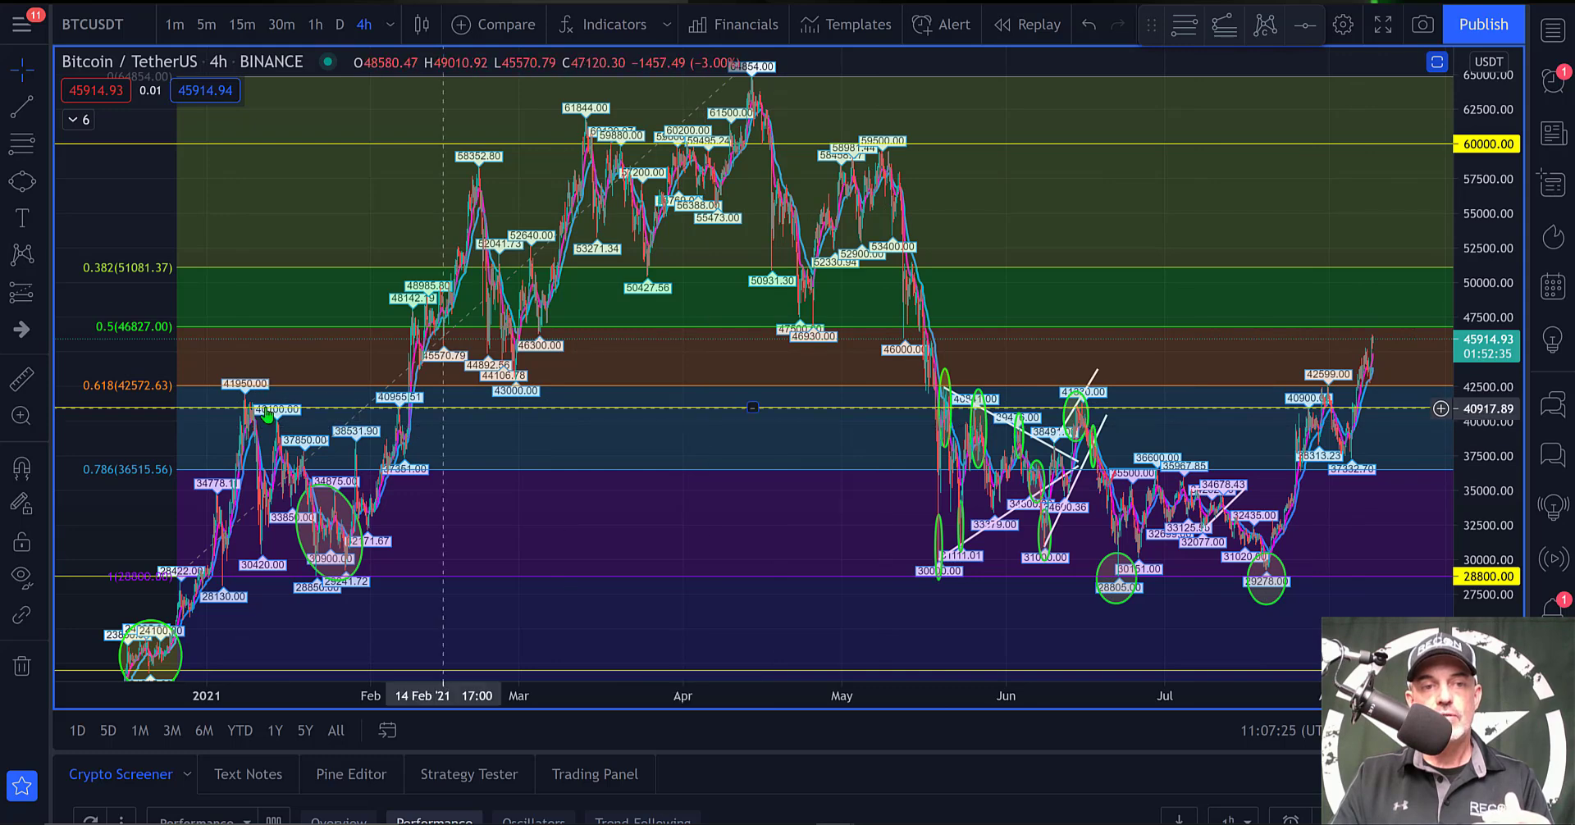